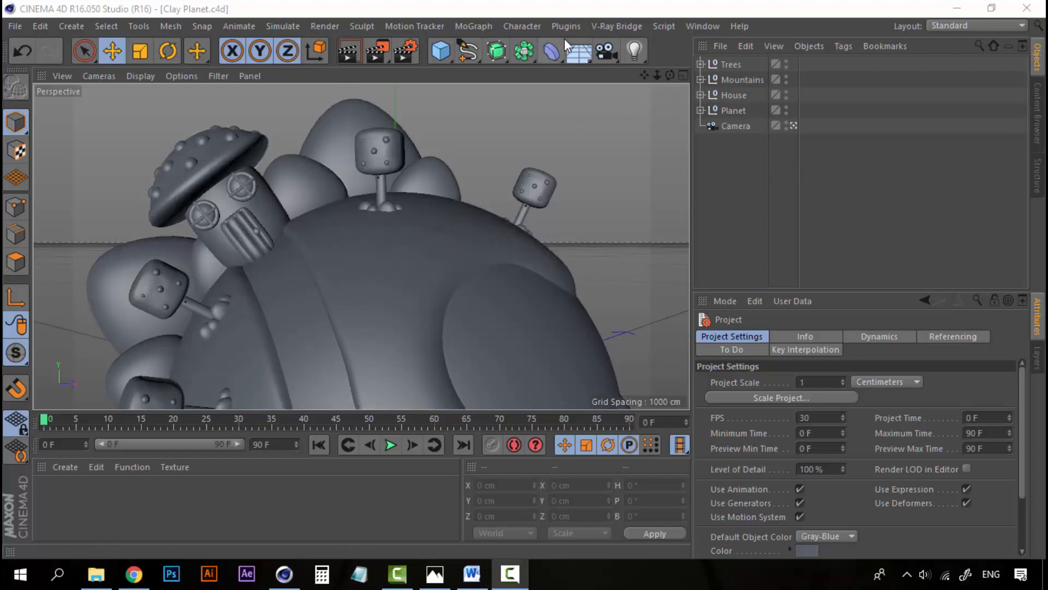
Step: Create a new empty project and add a cube primitive
click(14, 27)
click(32, 50)
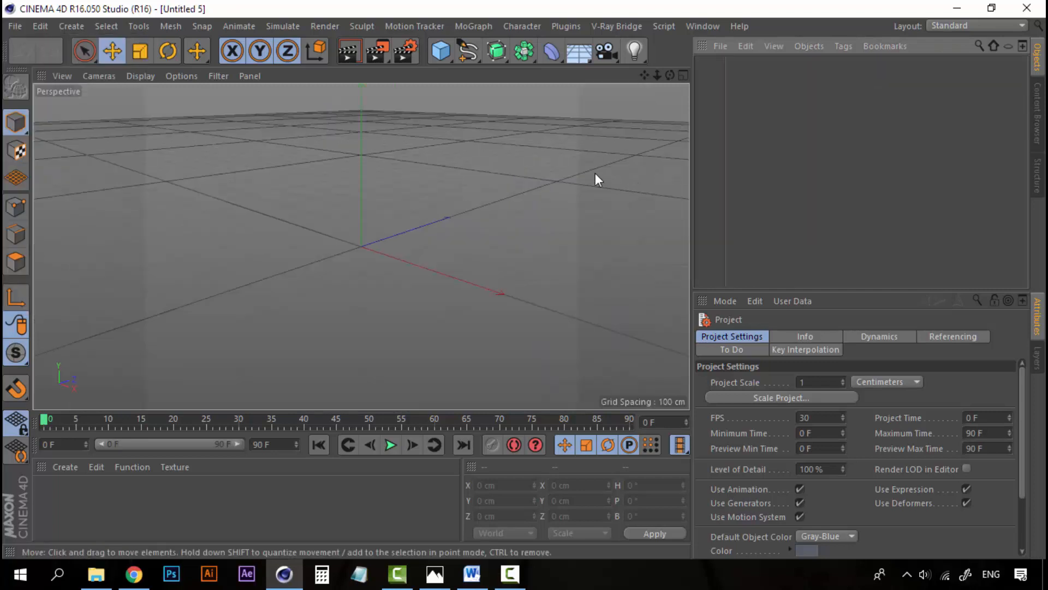
click(440, 50)
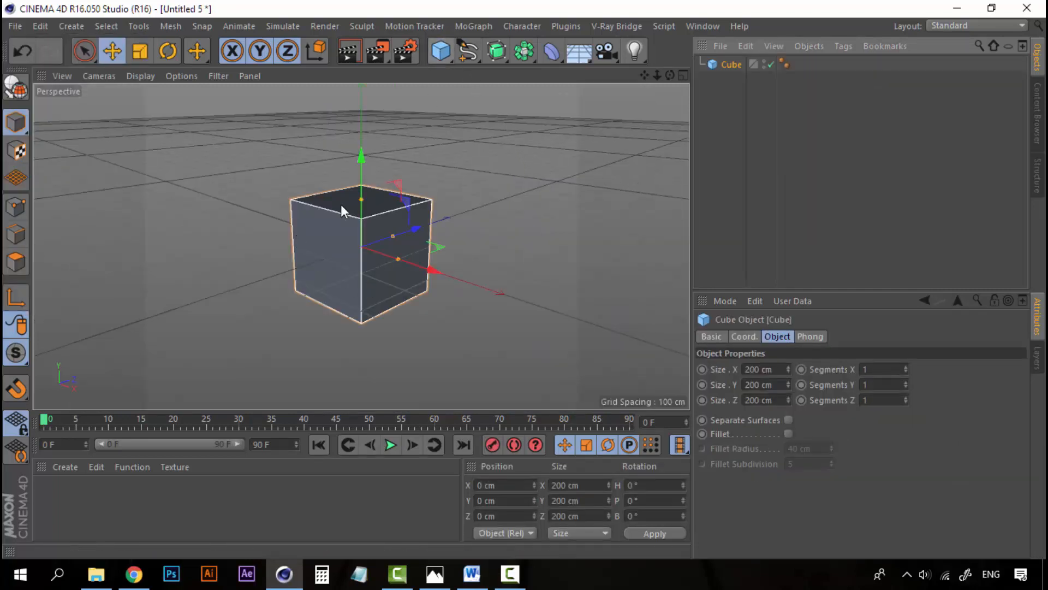
Step: Resize the cube into an upright plank about 52 cm wide in X and 21 cm deep in Z
alt+drag(341, 204, 303, 268)
scroll(375, 247, up, 5)
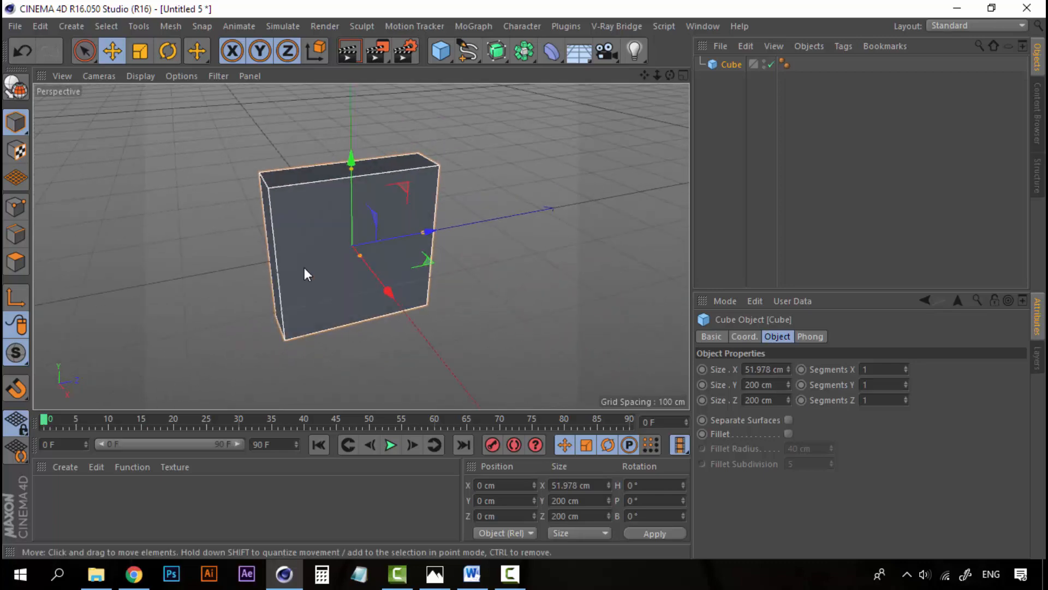
drag(424, 234, 365, 184)
scroll(364, 180, up, 3)
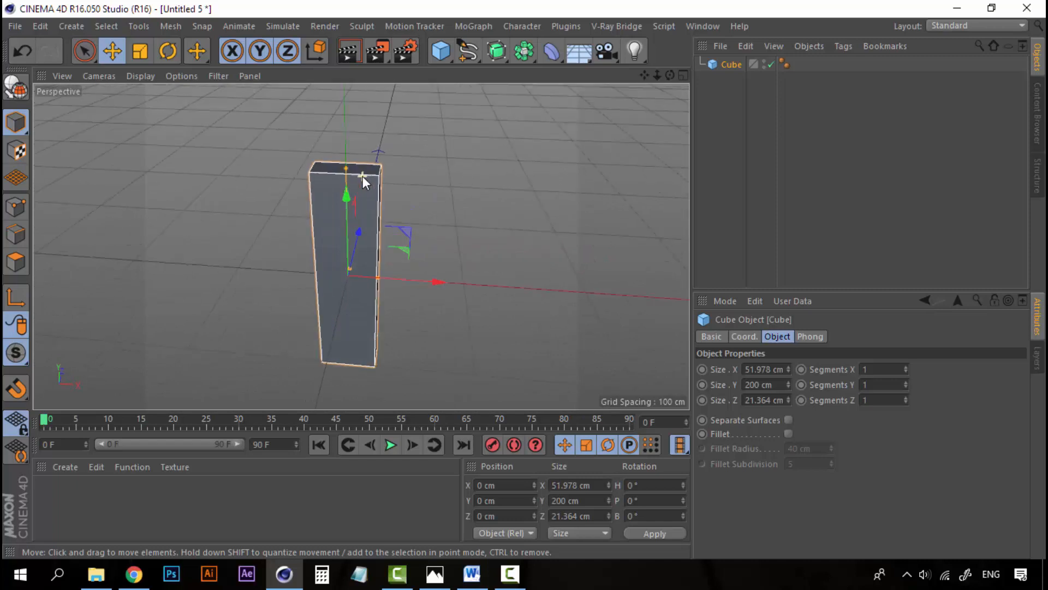
alt+middle_drag(389, 186, 392, 202)
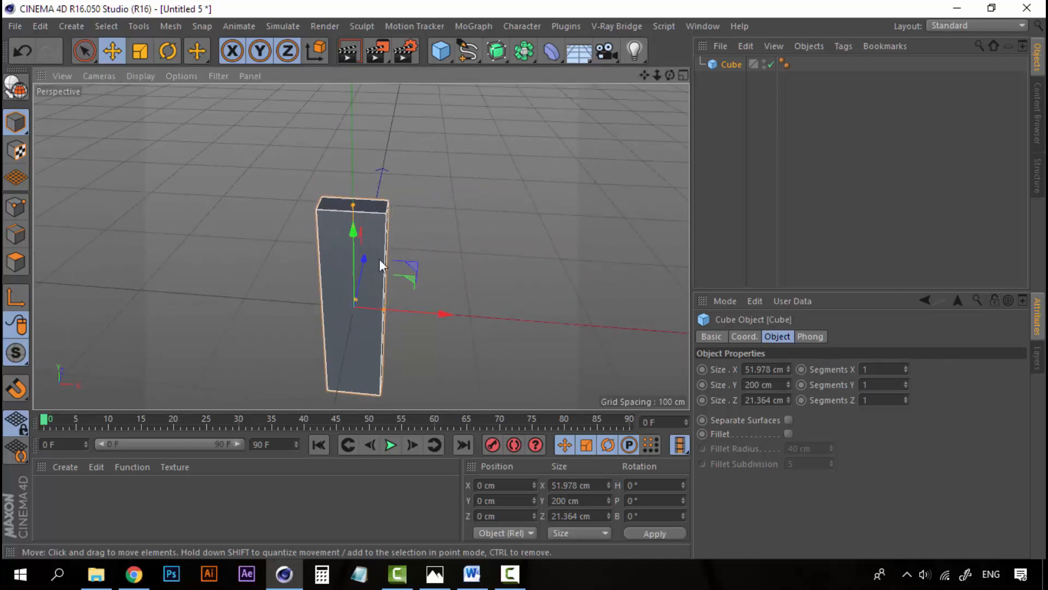
Step: Switch the interface layout to Modeling and convert the plank cube into an editable polygon object
click(996, 26)
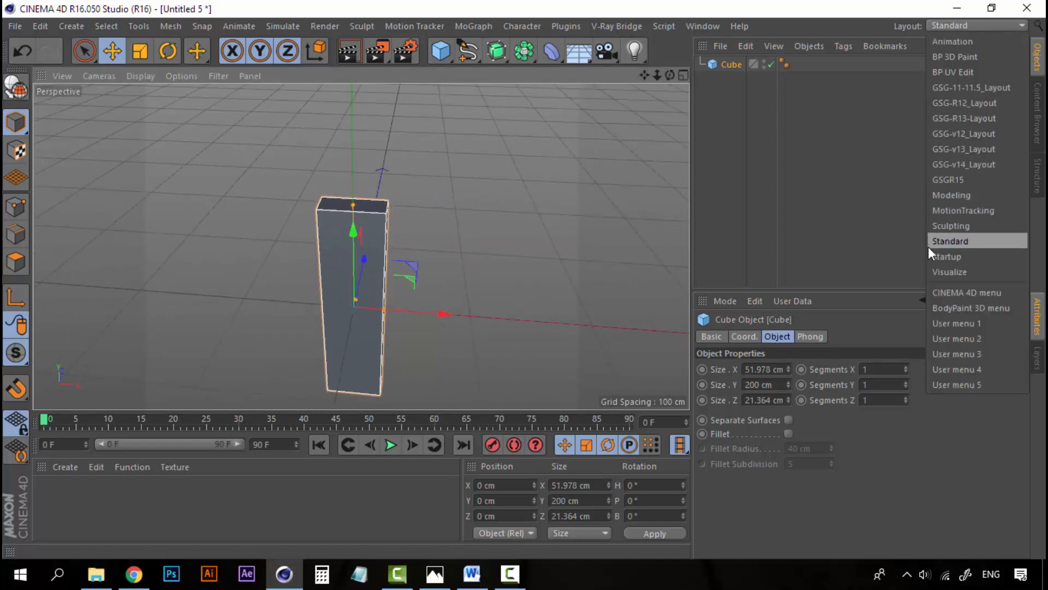
click(958, 196)
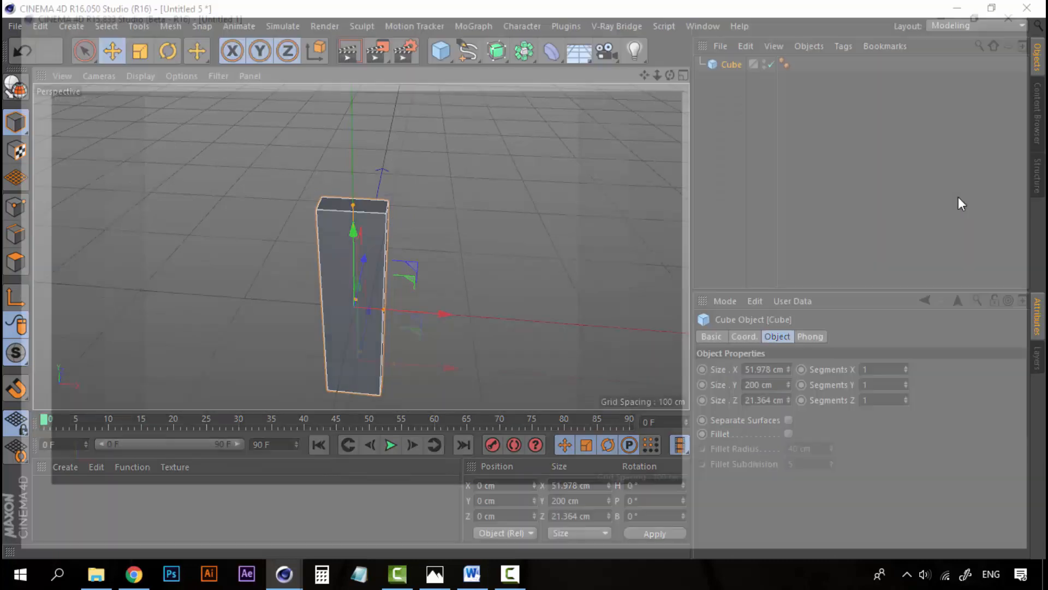
click(732, 64)
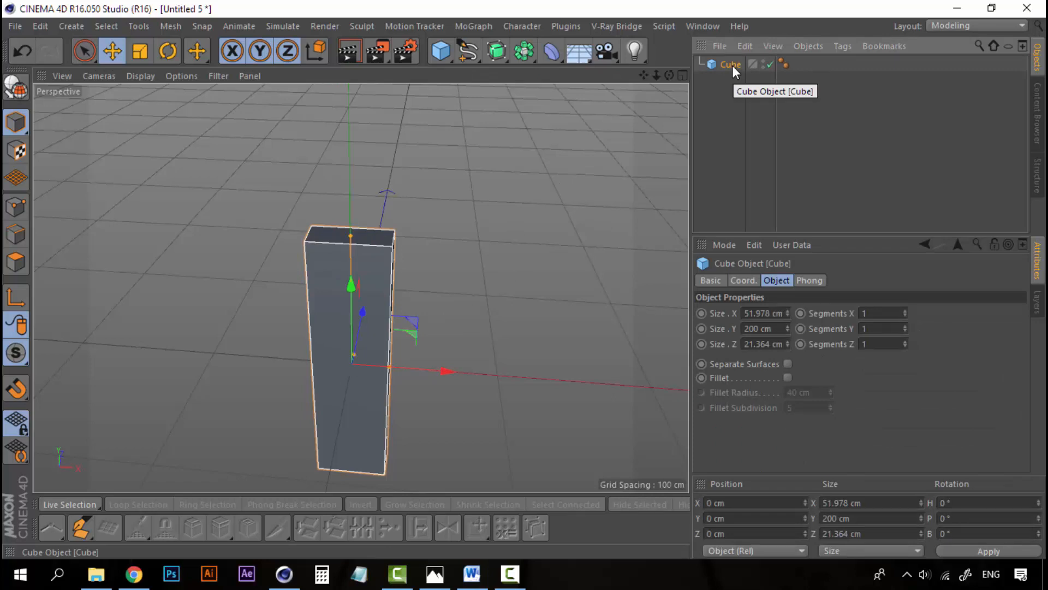
key(c)
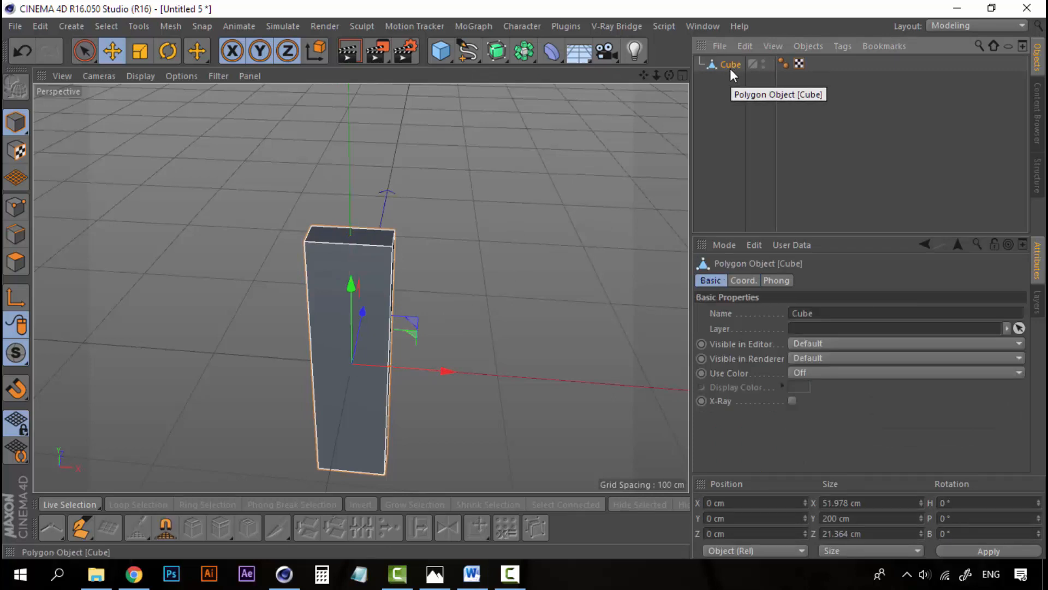
click(722, 138)
click(728, 65)
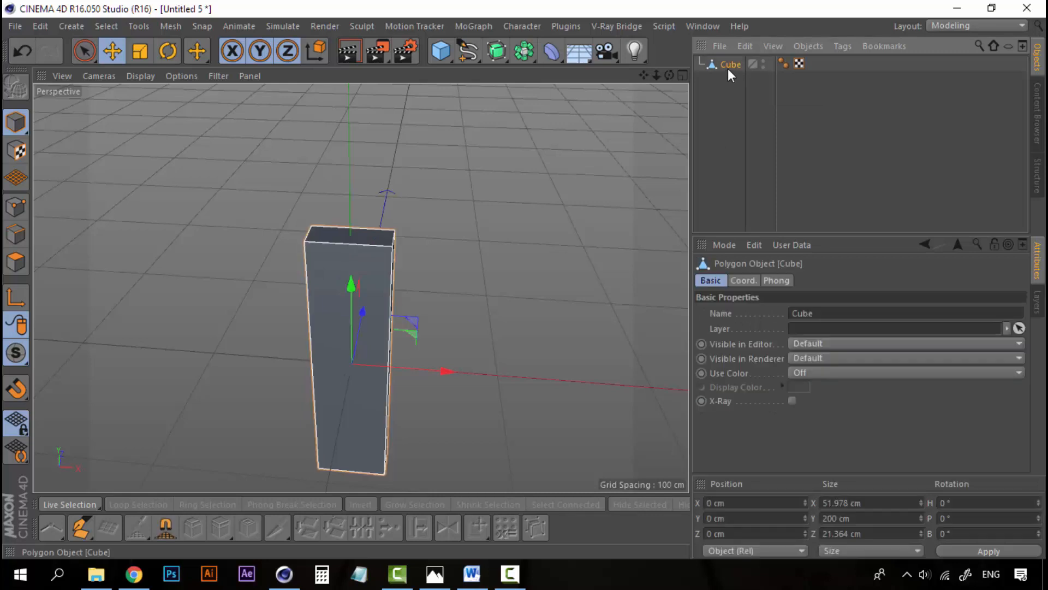
Step: Extrude the plank's top polygon upward with an offset of 5 cm
click(16, 263)
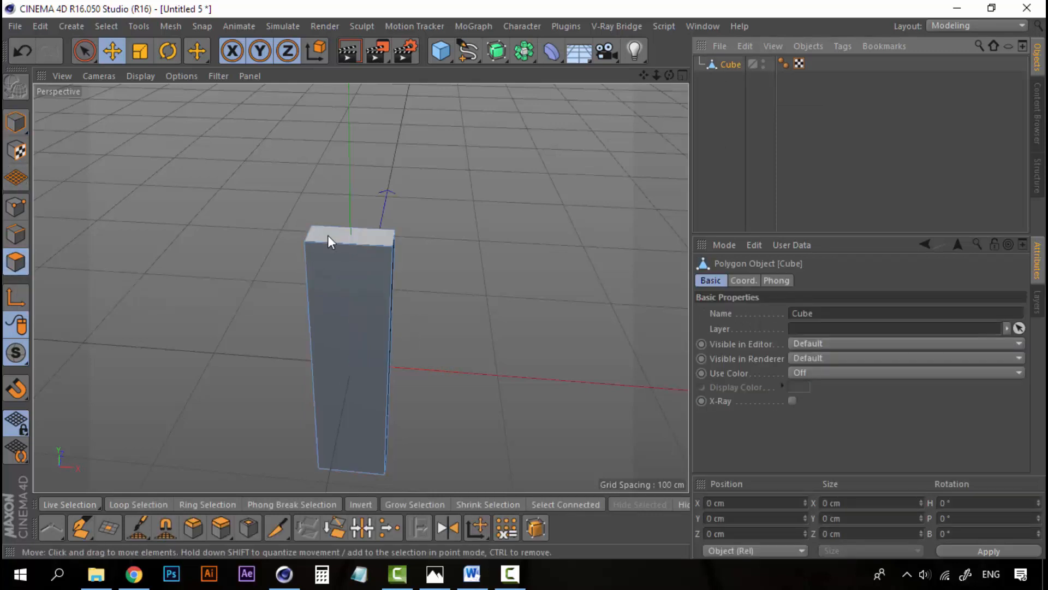
click(329, 236)
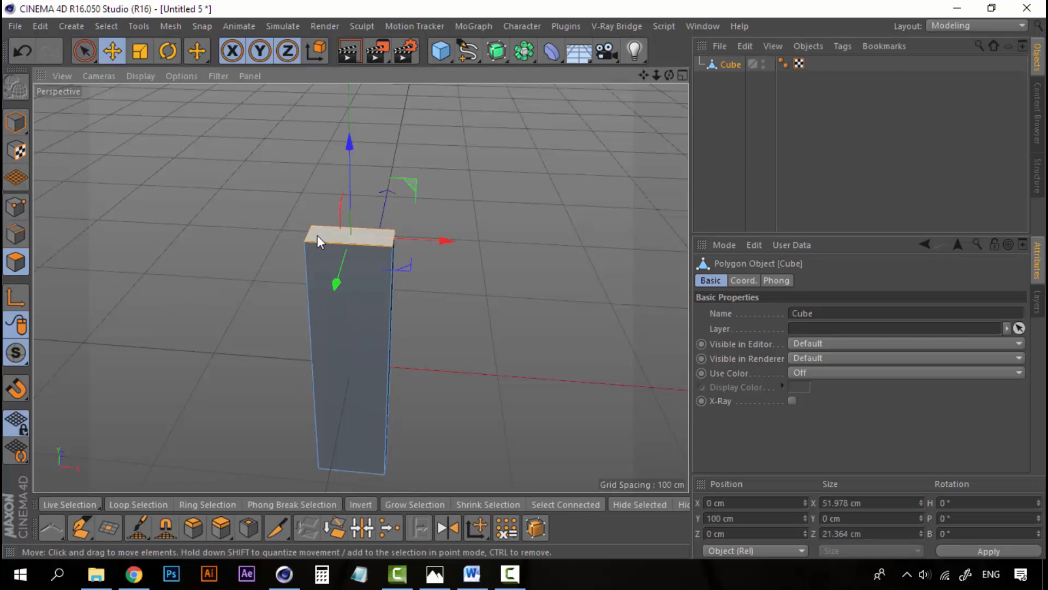
click(330, 231)
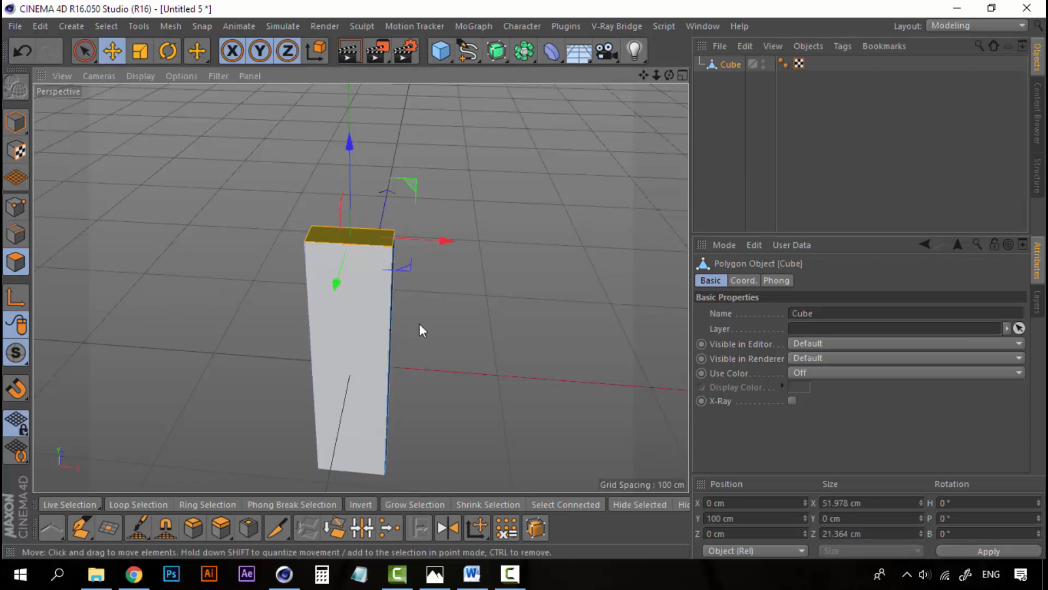
click(221, 528)
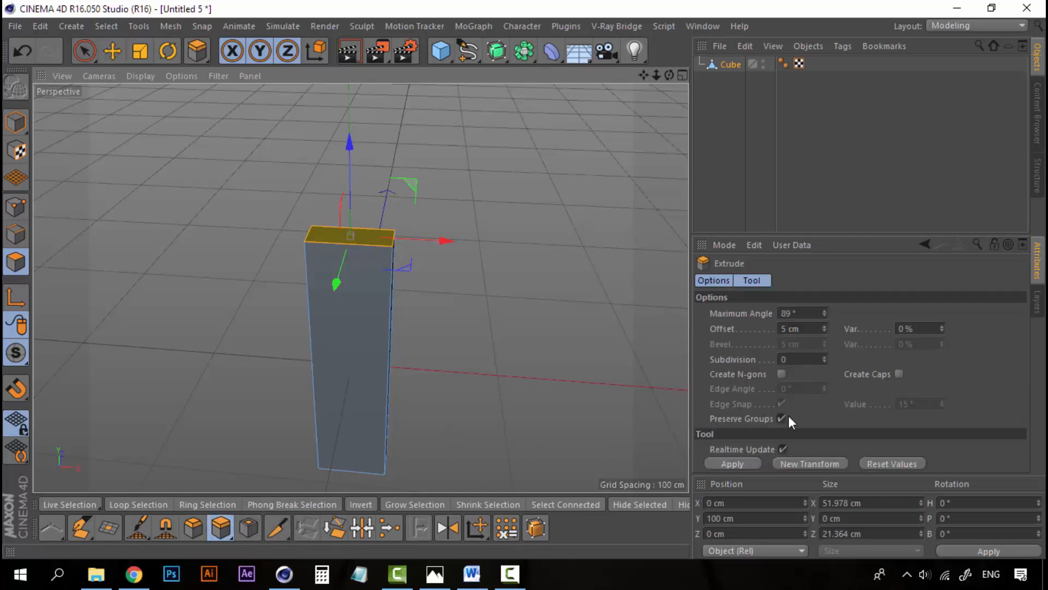
click(816, 463)
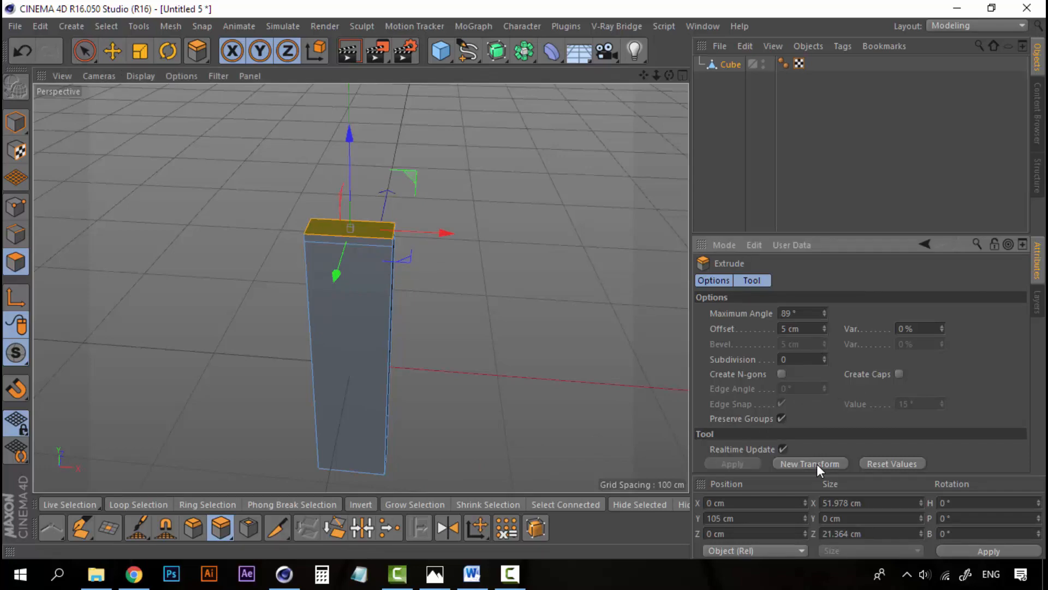
Step: Scale the extruded top polygon along X down to about 8.3 cm wide
scroll(351, 244, up, 5)
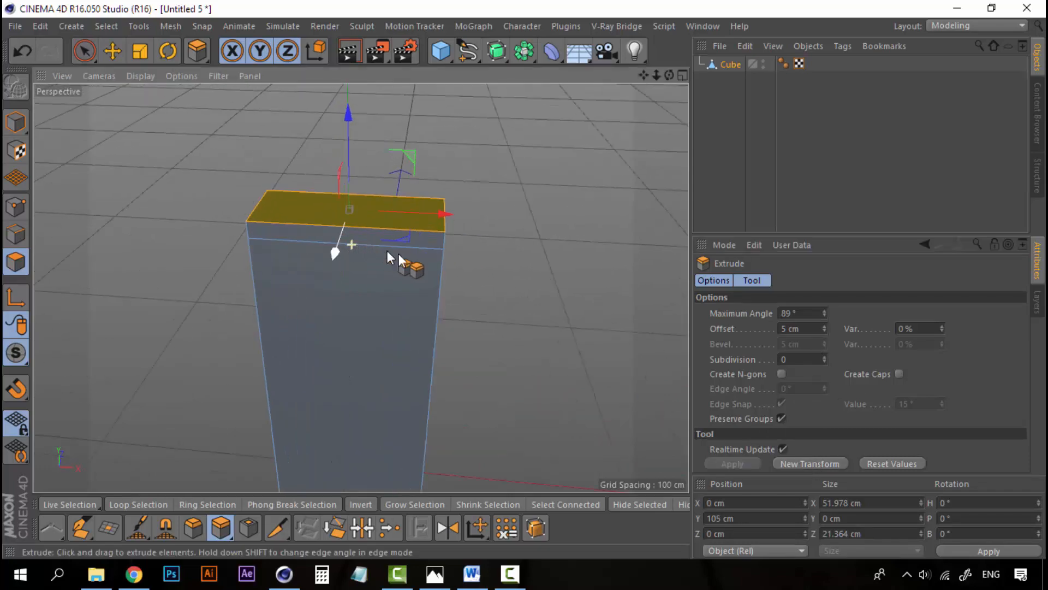
alt+drag(398, 254, 372, 217)
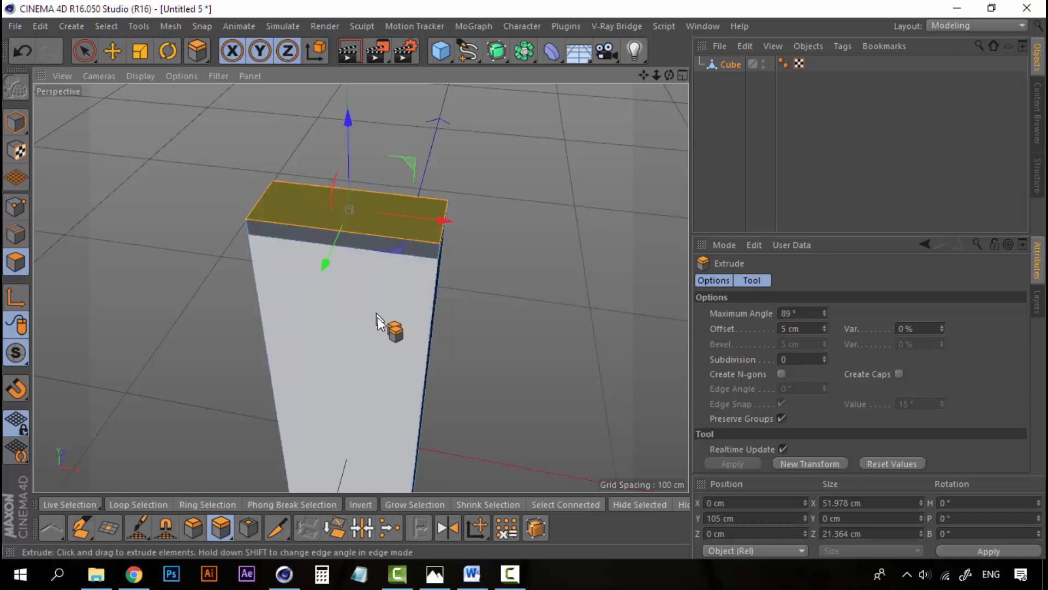
alt+drag(392, 326, 404, 326)
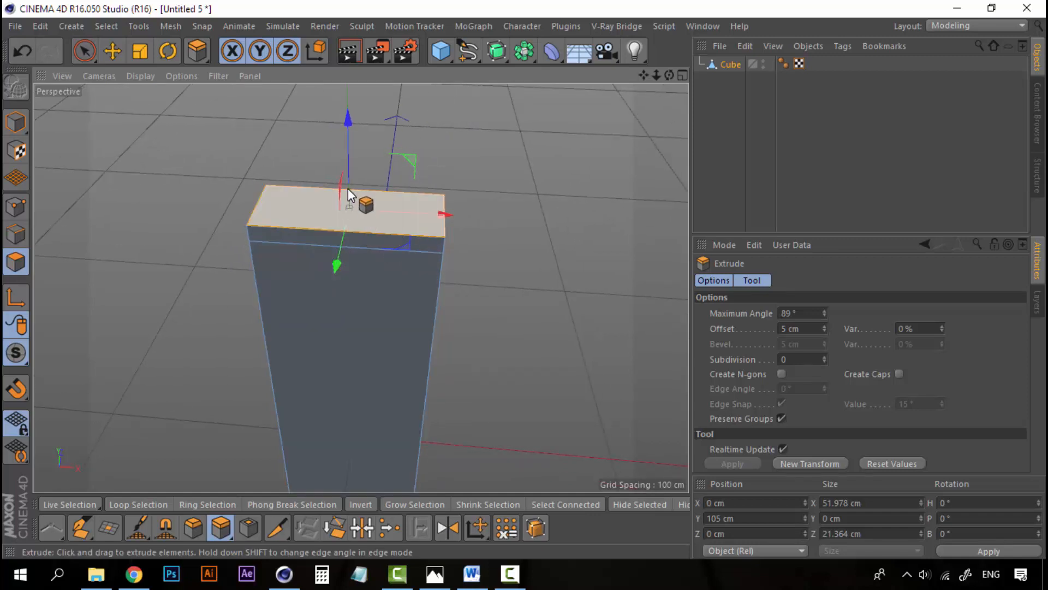
click(140, 52)
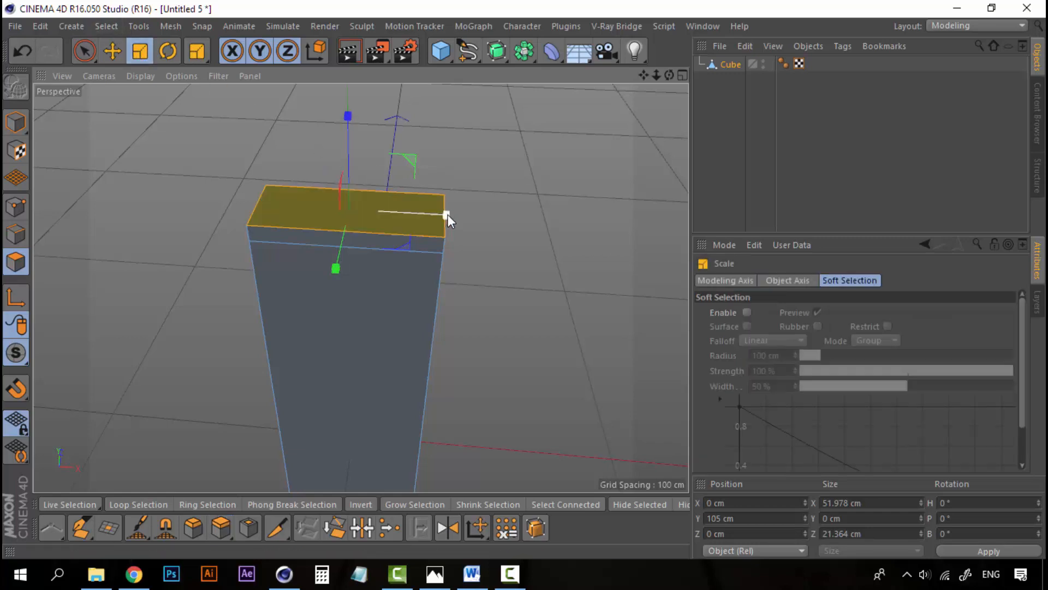
drag(447, 215, 368, 210)
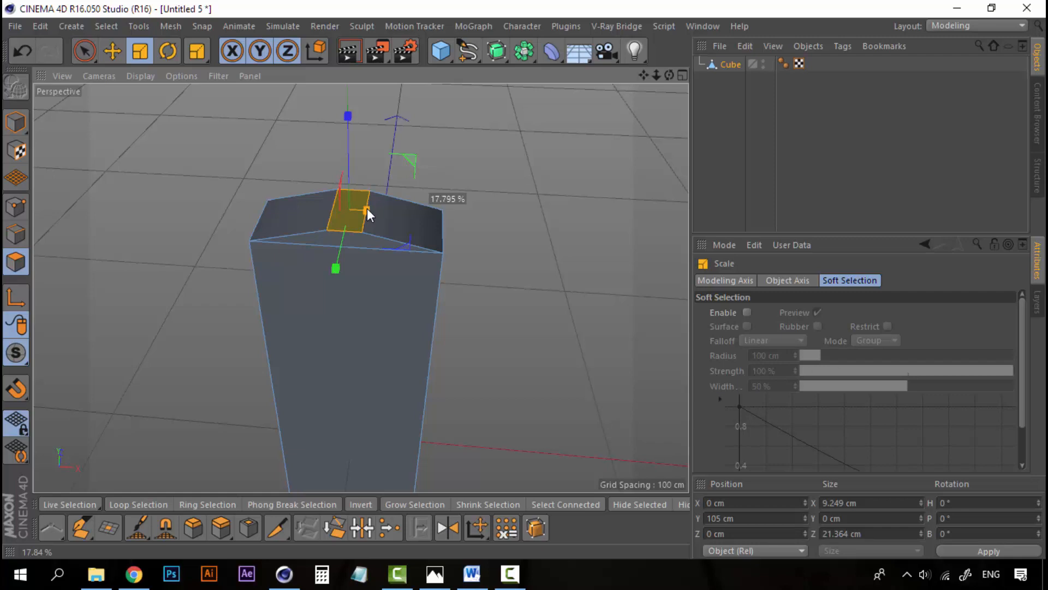
mouse_move(366, 213)
mouse_down()
mouse_move(353, 213)
mouse_move(365, 206)
mouse_up()
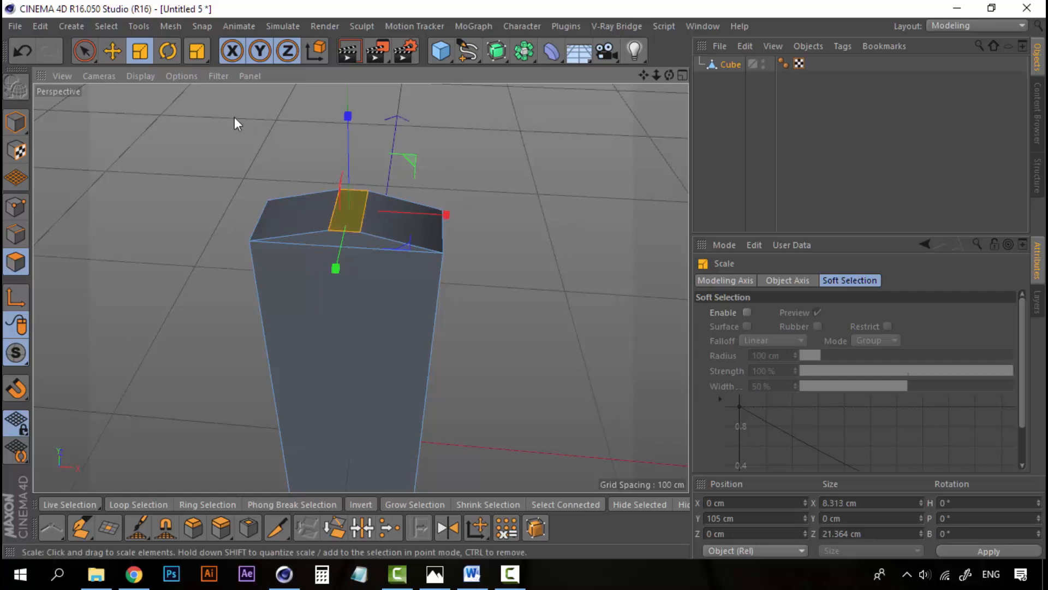
Step: Raise the narrowed top polygon to about 119 cm in Y to form a pointed tip, and deselect the plank
click(111, 52)
drag(346, 122, 345, 79)
scroll(407, 335, down, 3)
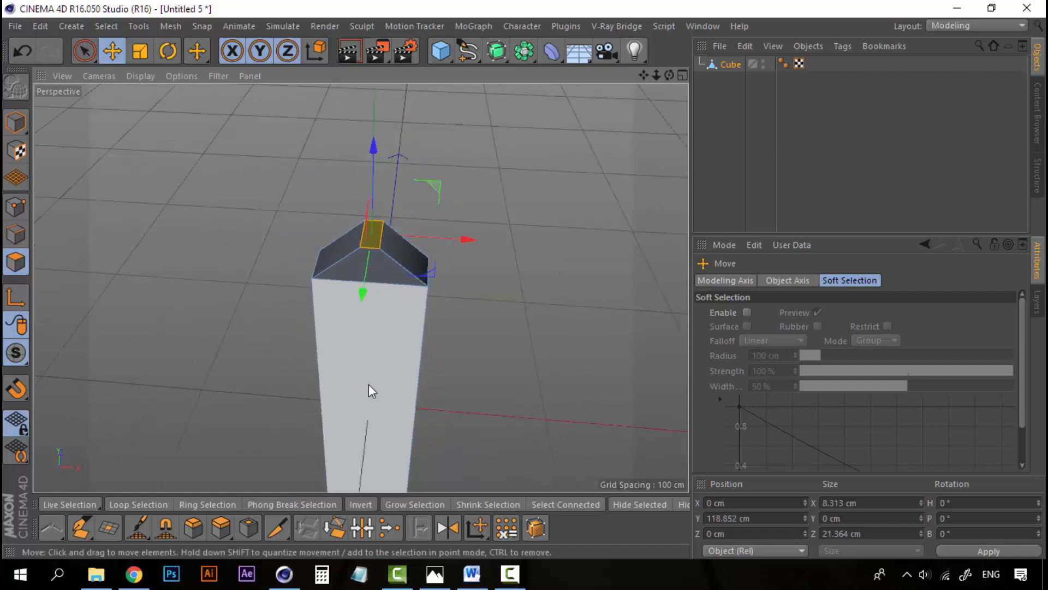
alt+drag(372, 391, 393, 300)
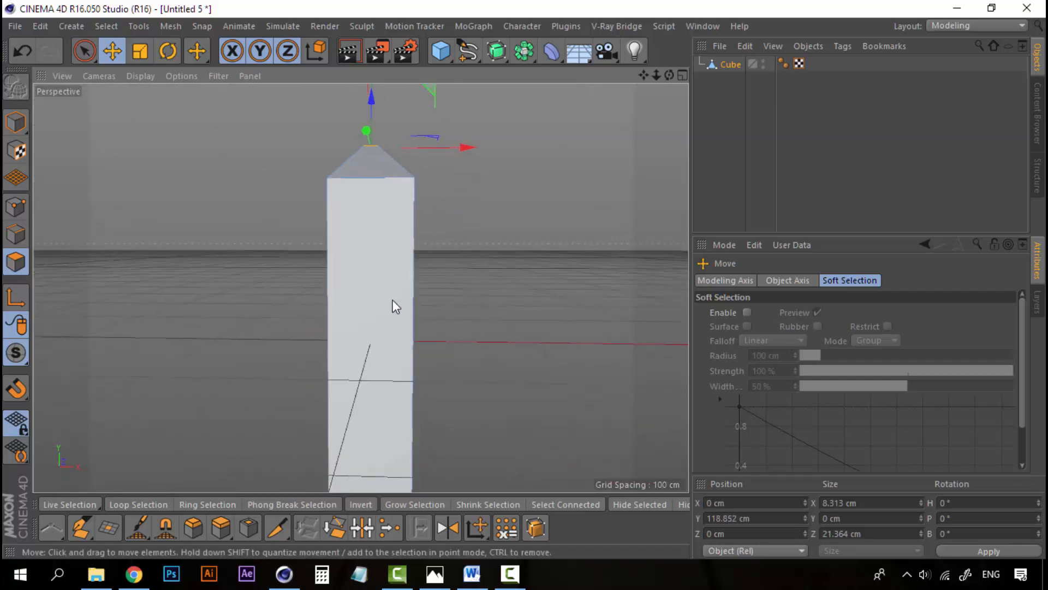
click(767, 123)
Step: Add a second cube and thin it to about 7.5 cm along Z
scroll(330, 310, down, 3)
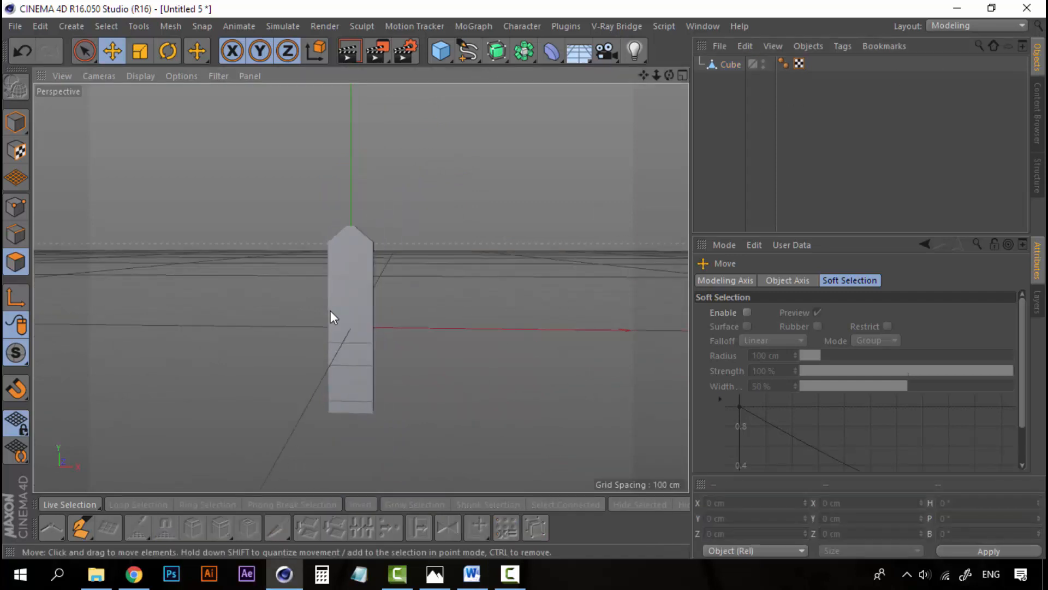
scroll(330, 310, up, 2)
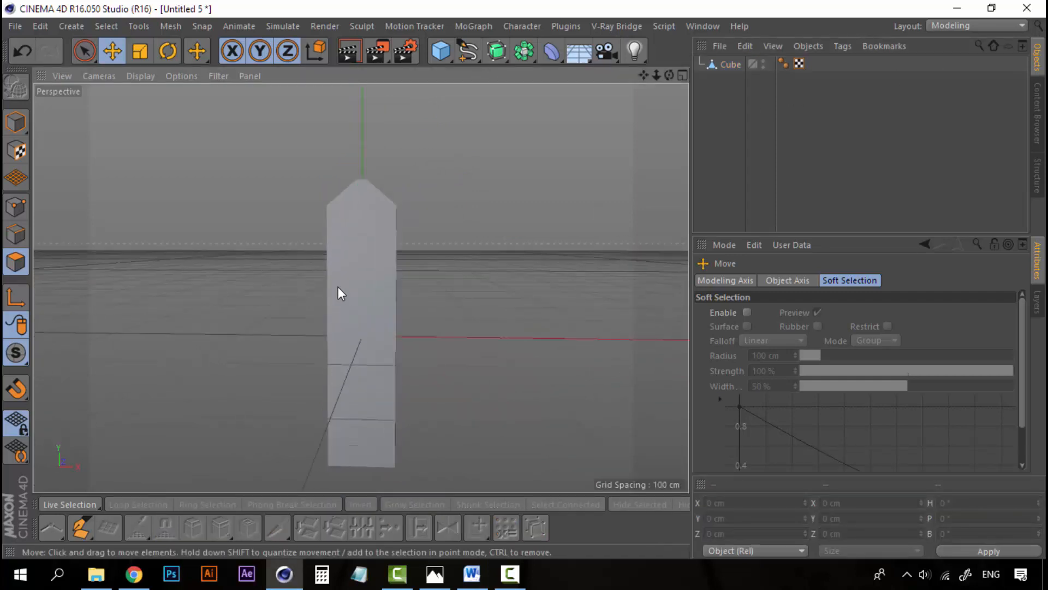
alt+drag(338, 287, 344, 275)
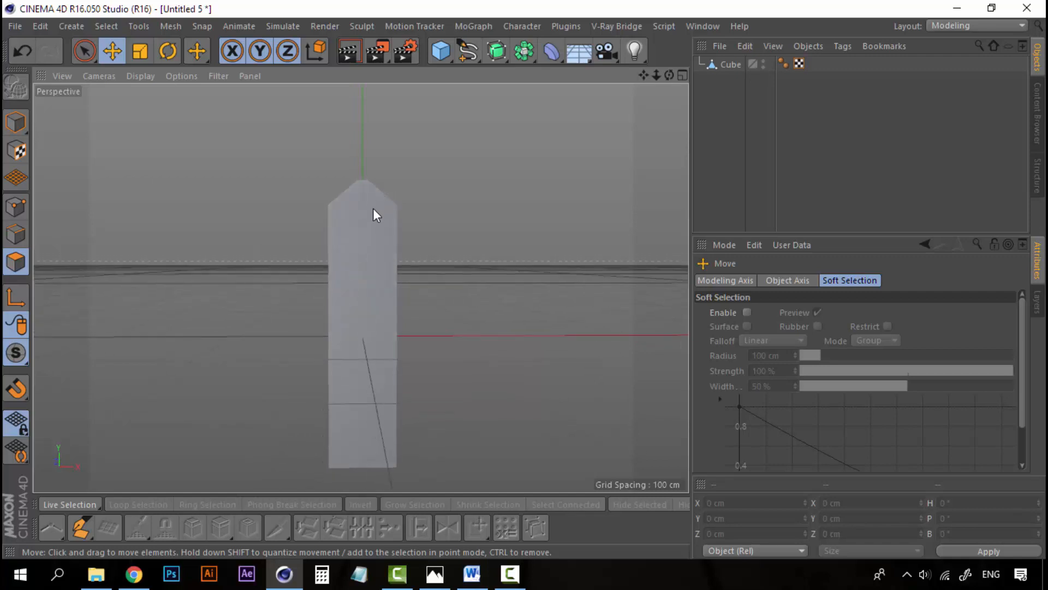
alt+drag(372, 212, 329, 262)
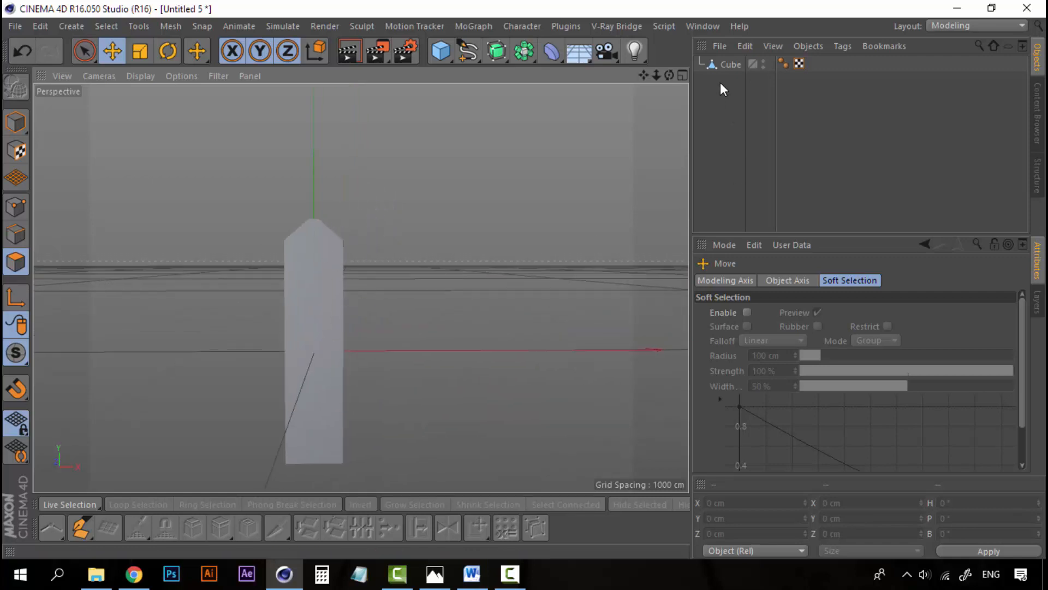
click(442, 51)
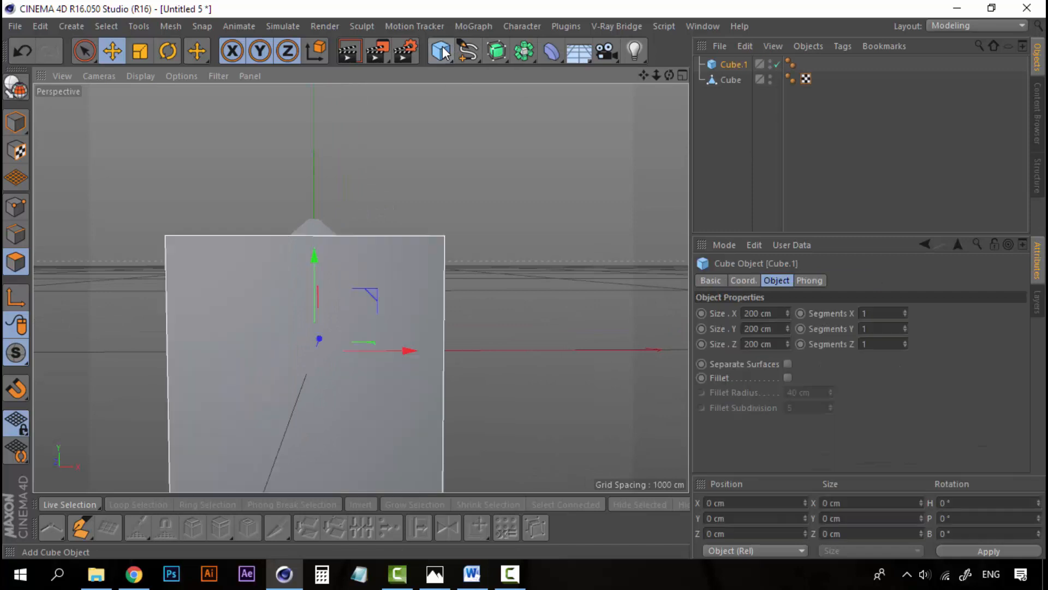
alt+drag(409, 370, 210, 377)
scroll(264, 353, down, 3)
click(15, 119)
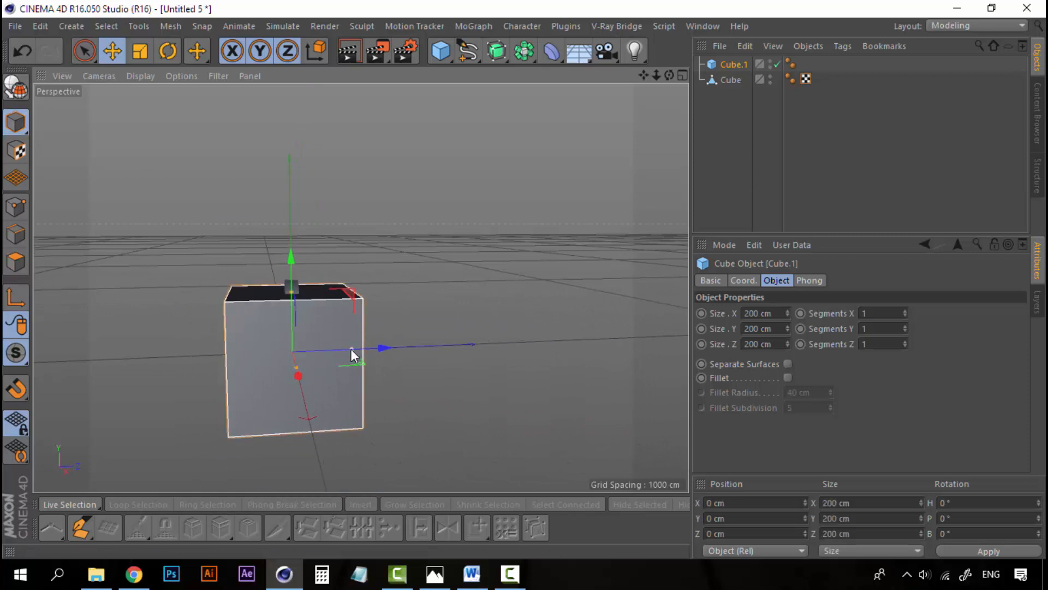
drag(352, 351, 296, 357)
scroll(295, 357, up, 4)
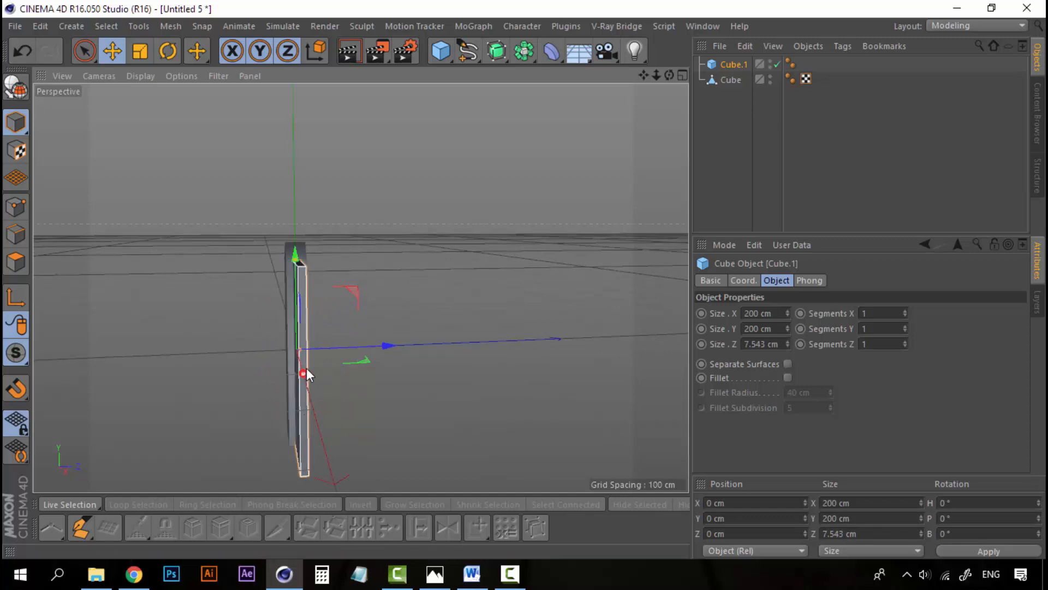
Step: Shrink the second cube to about 110 cm in X and 17 cm in Y, and move it beside the plank at about X 66 cm
alt+drag(276, 375, 388, 349)
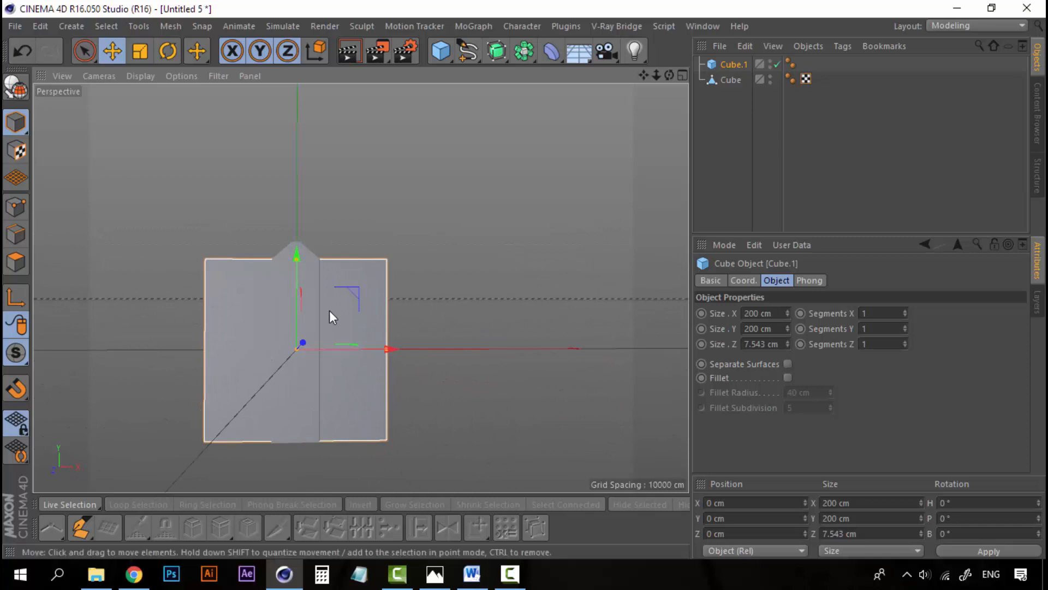
drag(296, 260, 303, 341)
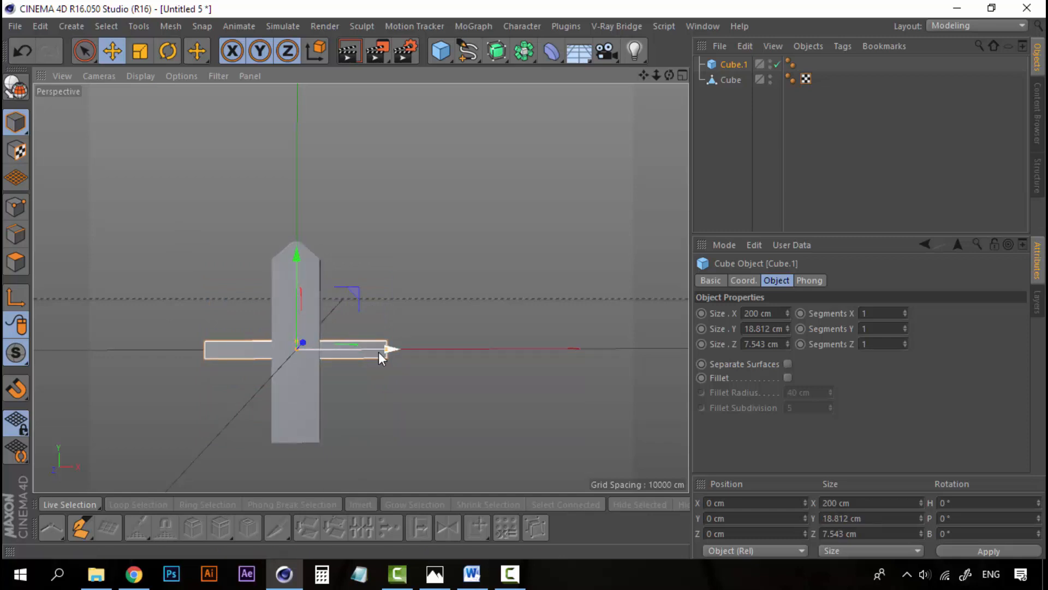
drag(389, 348, 300, 343)
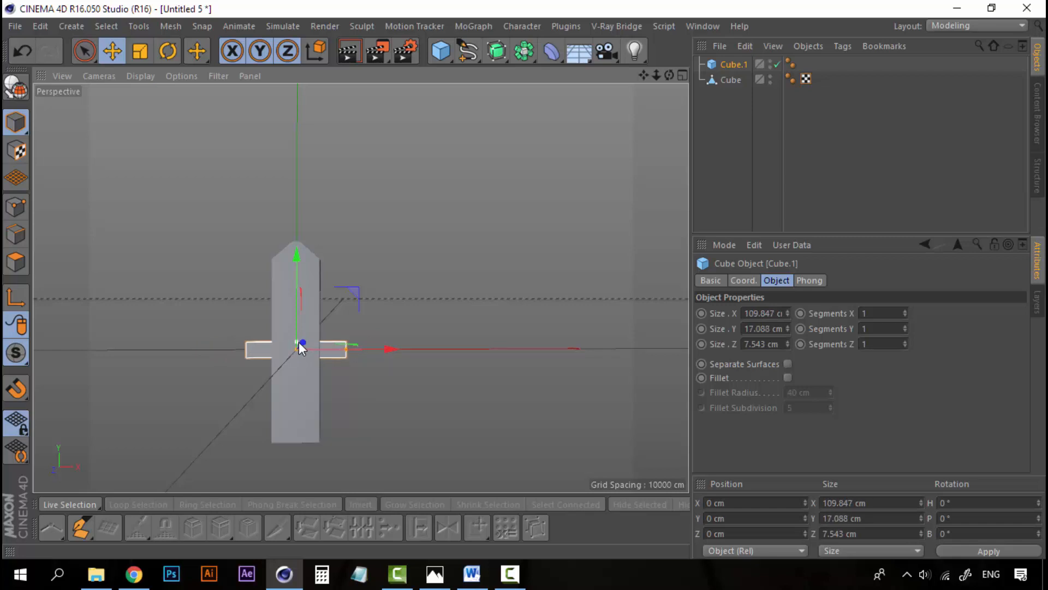
drag(385, 349, 445, 347)
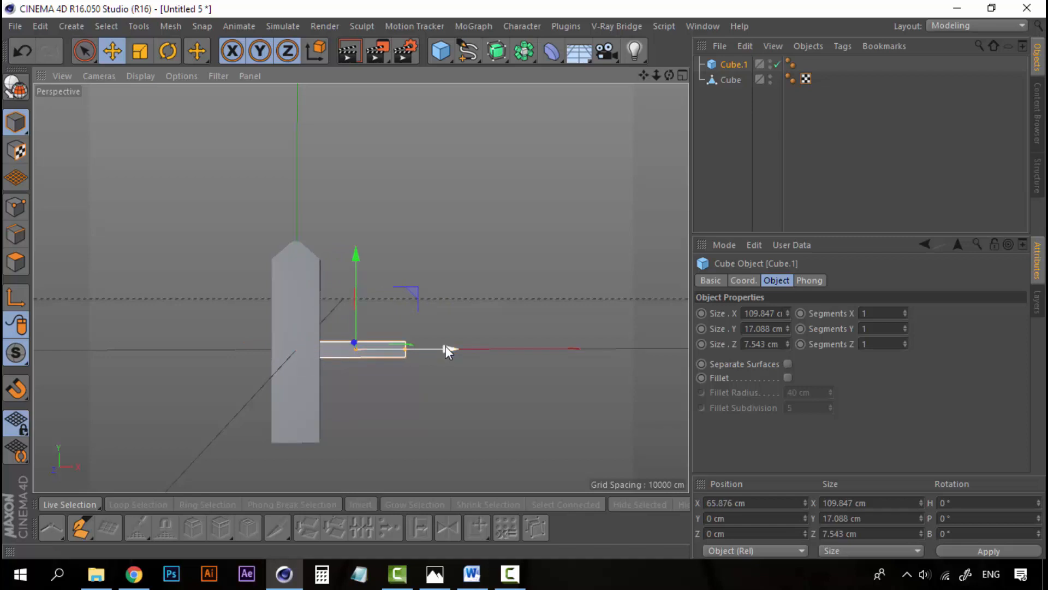
Step: Duplicate the plank and bar together twice and place the copies end to end along X to form three pickets
click(718, 91)
click(729, 80)
ctrl+click(731, 64)
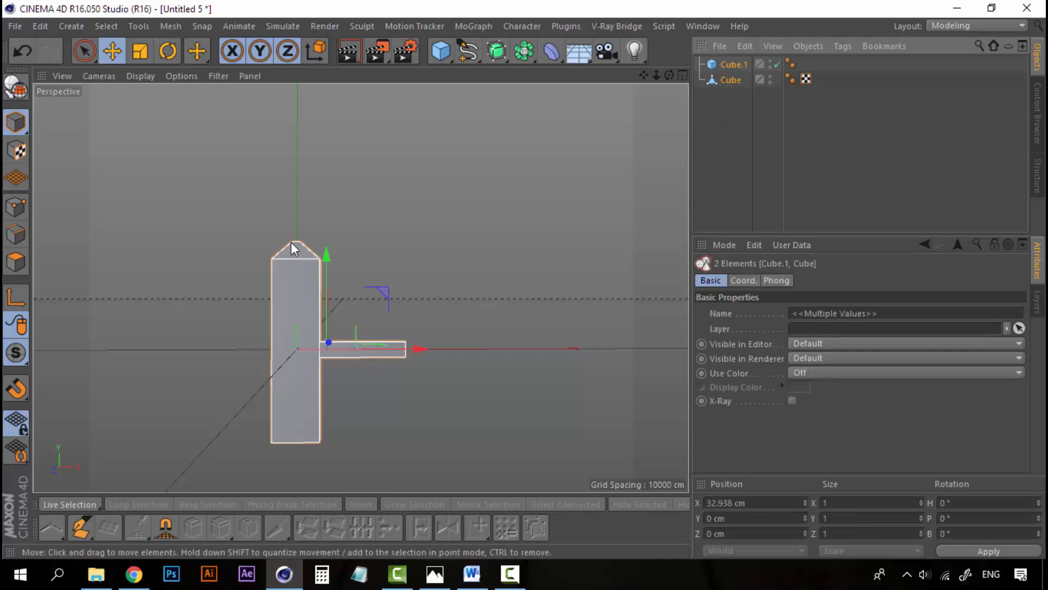
key(ctrl+c)
key(ctrl+v)
drag(422, 349, 675, 352)
key(ctrl+c)
key(ctrl+v)
scroll(523, 324, down, 5)
alt+drag(525, 323, 480, 349)
Step: Group all planks and bars under one null and name it Fences
click(737, 75)
key(ctrl+a)
key(alt+g)
double_click(730, 65)
text(Fences)
key(Return)
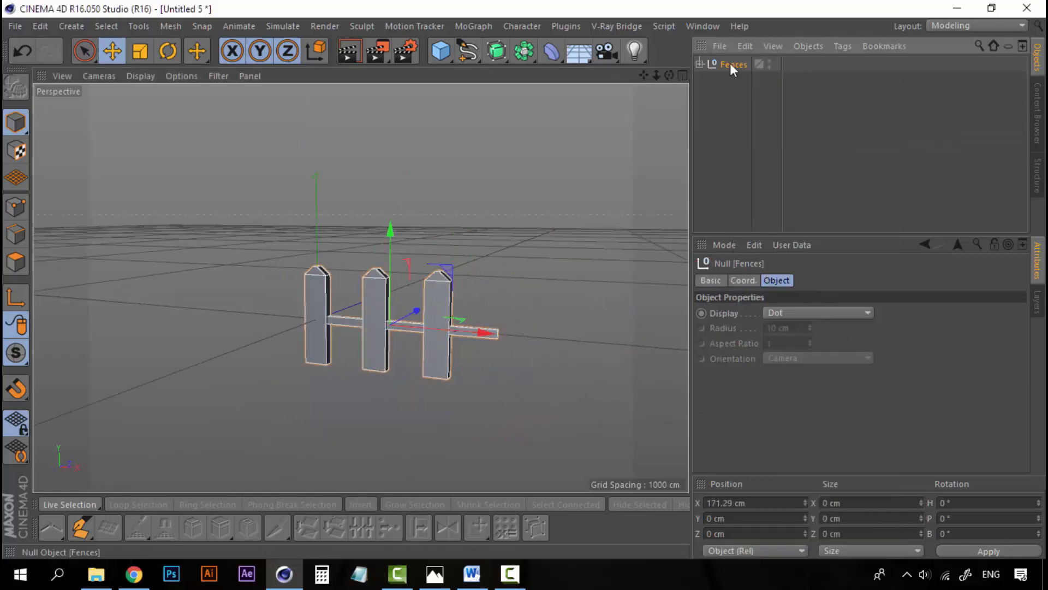
Step: Duplicate the Fences group three times and line the copies up end to end along X
alt+drag(415, 328, 677, 350)
key(ctrl+c)
key(ctrl+v)
key(ctrl+c)
key(ctrl+v)
alt+middle_drag(541, 342, 381, 326)
key(ctrl+c)
key(ctrl+v)
drag(514, 331, 674, 322)
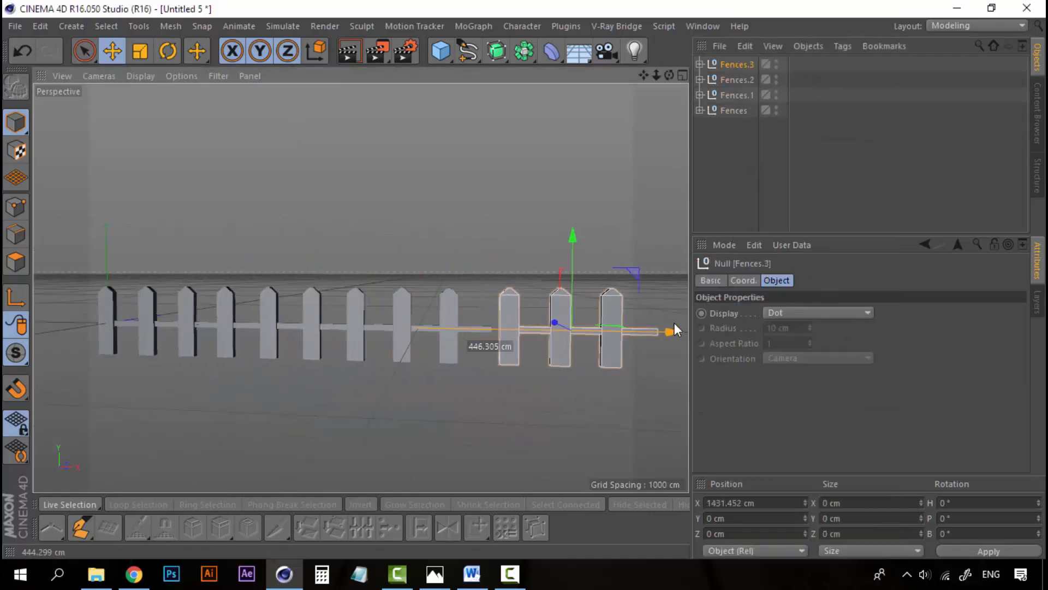
Step: Extend the row with a fourth copy of the Fences group, placed at about X 1804 cm
alt+middle_drag(661, 328, 462, 325)
drag(462, 325, 612, 330)
scroll(361, 288, down, 4)
alt+drag(360, 287, 248, 329)
scroll(248, 329, up, 2)
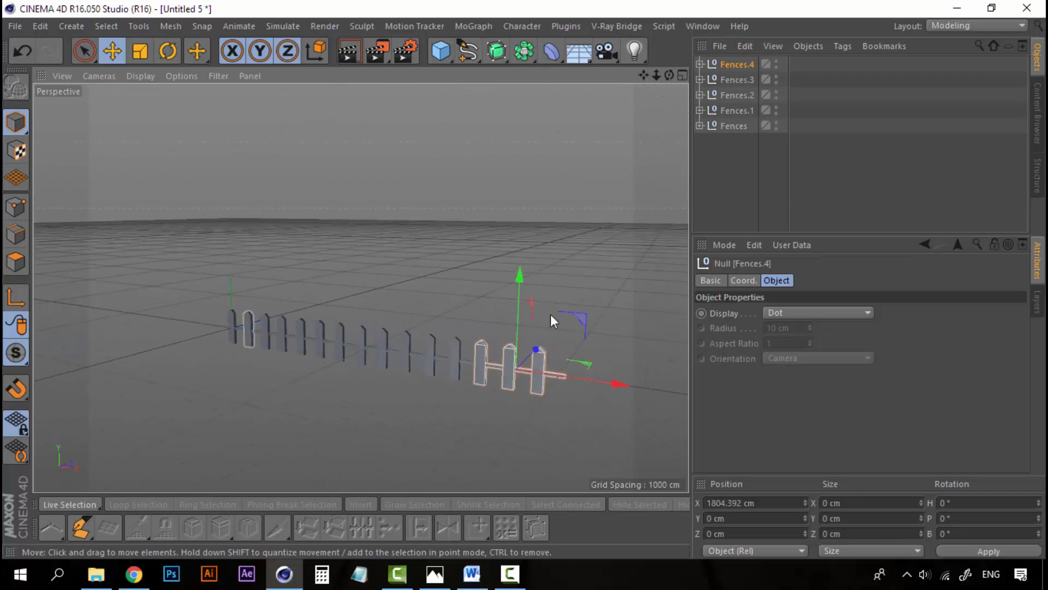
Step: Group the five fence segments as Fences and paste the group into the Clay Planet.c4d project
shift+click(735, 125)
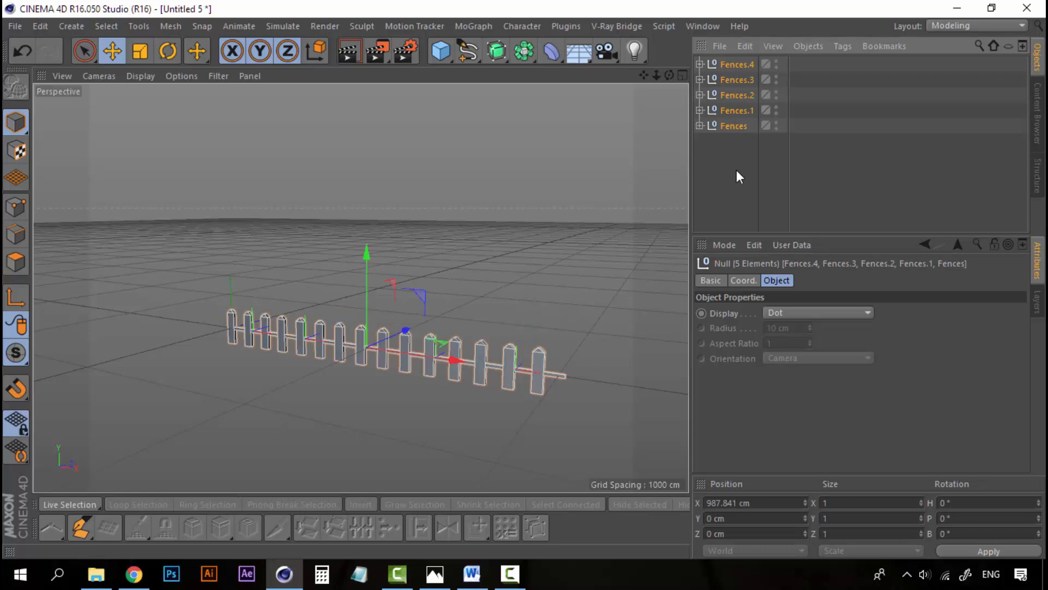
click(712, 21)
click(722, 373)
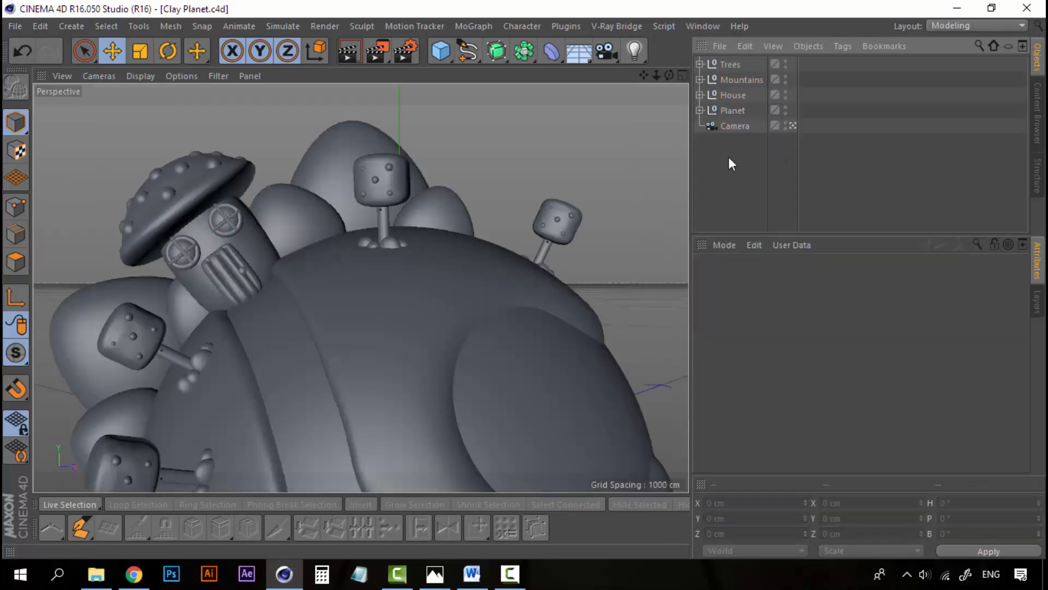
key(ctrl+v)
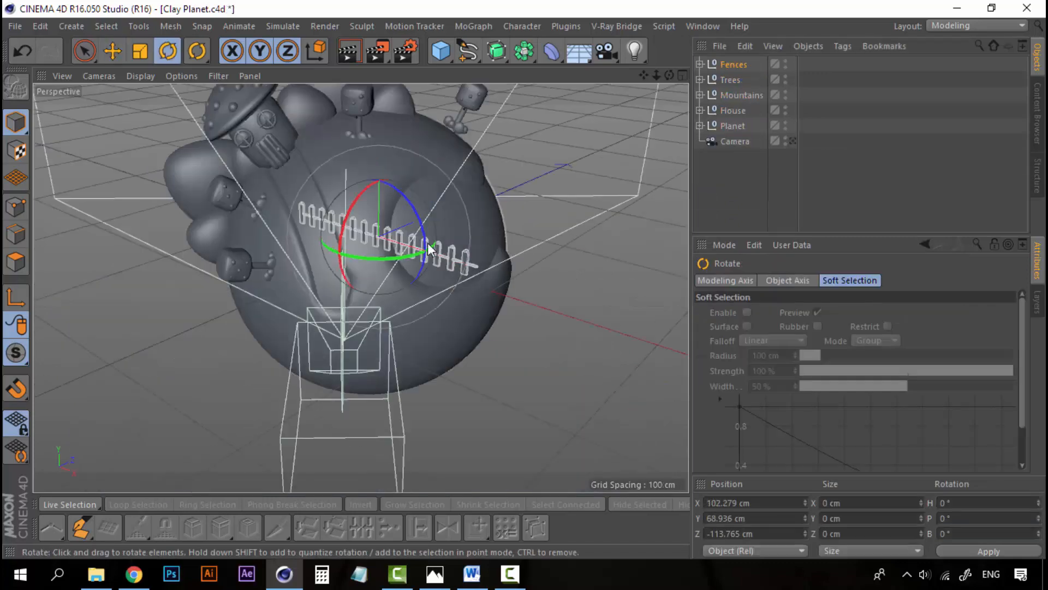
Step: Slide the fence along its length onto the planet beside the path's raised edge and rotate its pitch to about 17°
scroll(427, 217, up, 5)
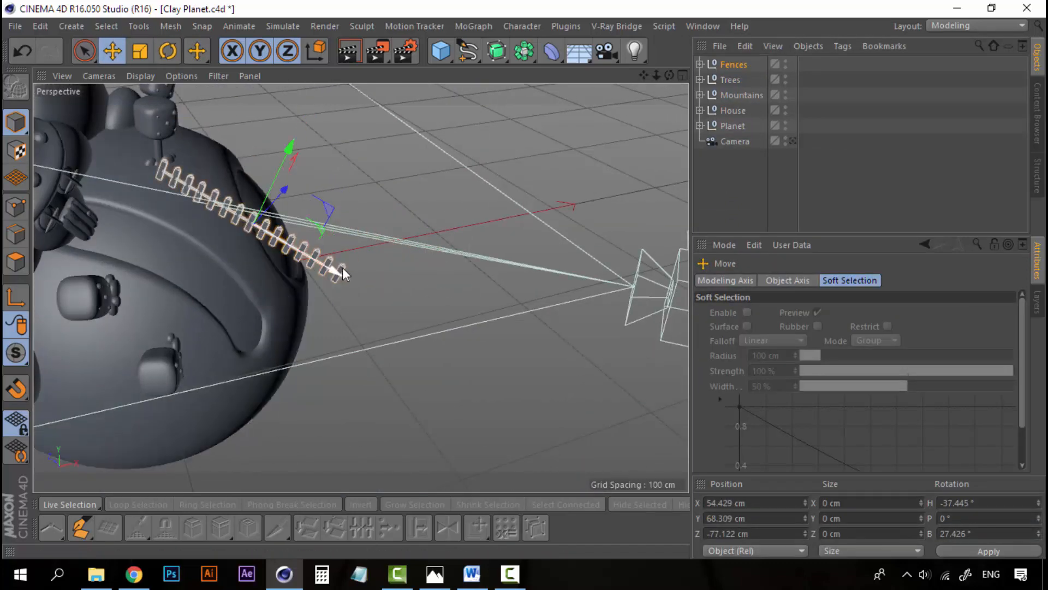
drag(313, 251, 207, 191)
key(r)
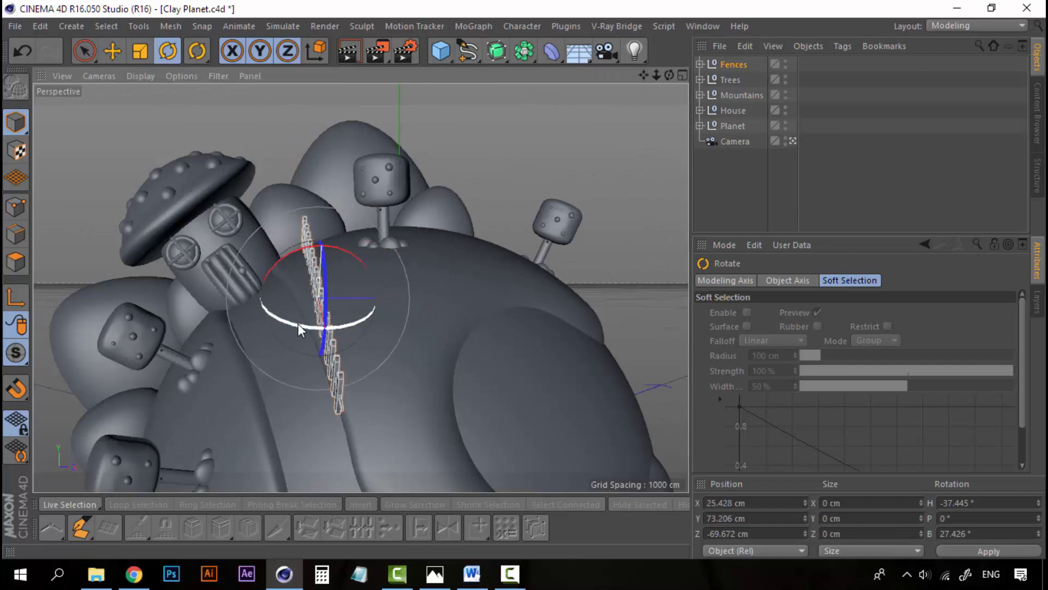
drag(297, 323, 470, 278)
key(e)
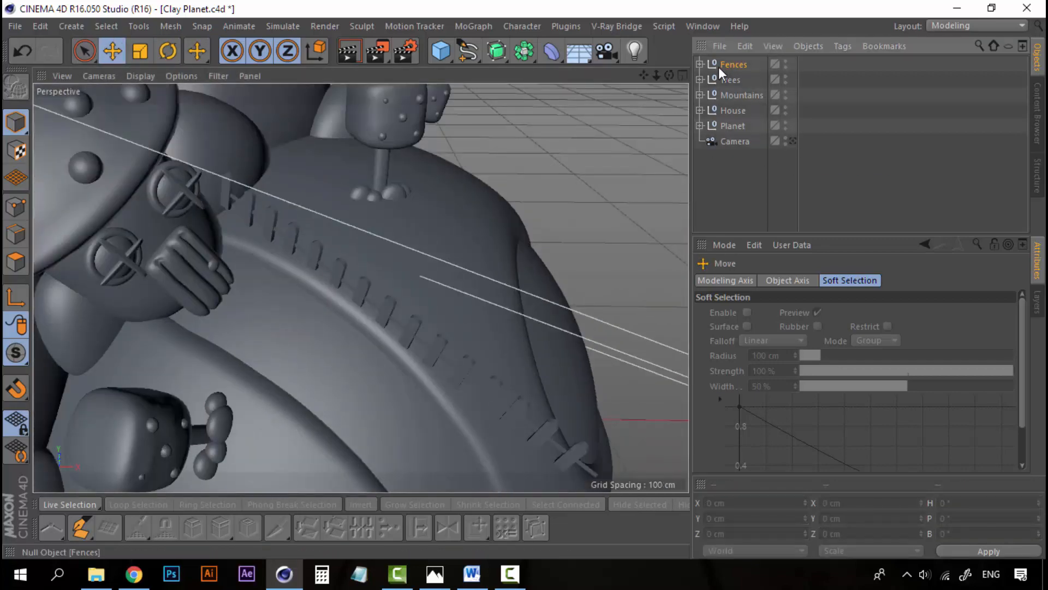
Step: Expand the Fences group and go through its segments to identify where each one sits along the path
click(719, 67)
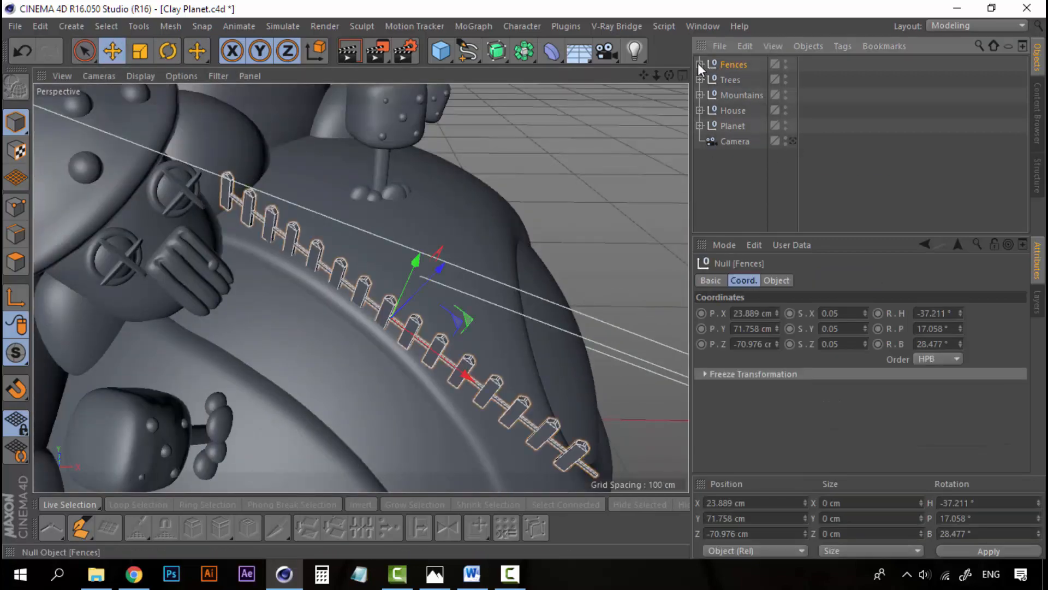
click(698, 64)
click(743, 94)
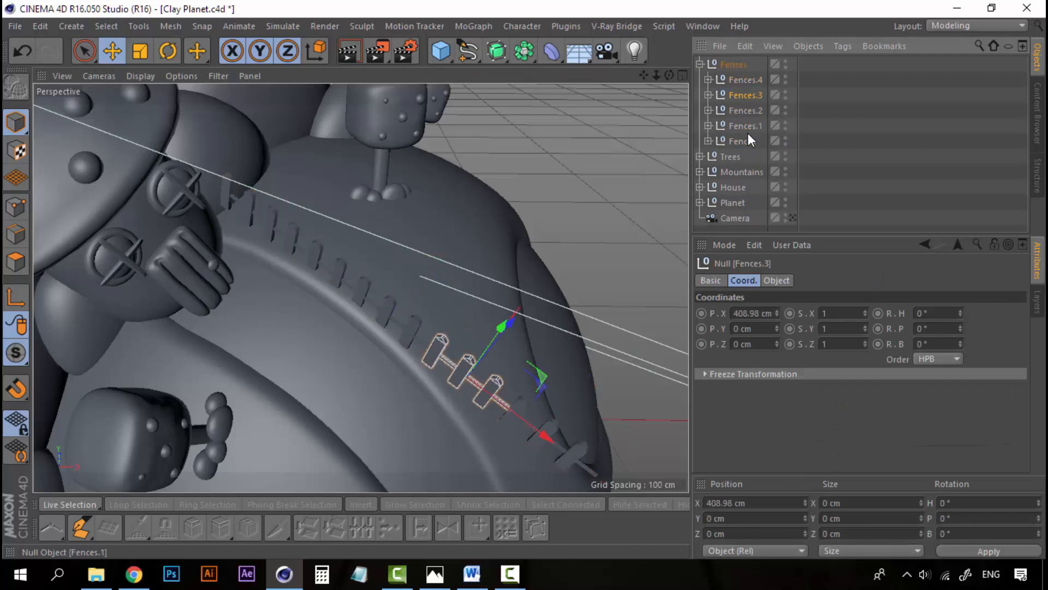
click(749, 139)
click(749, 123)
click(754, 110)
click(758, 91)
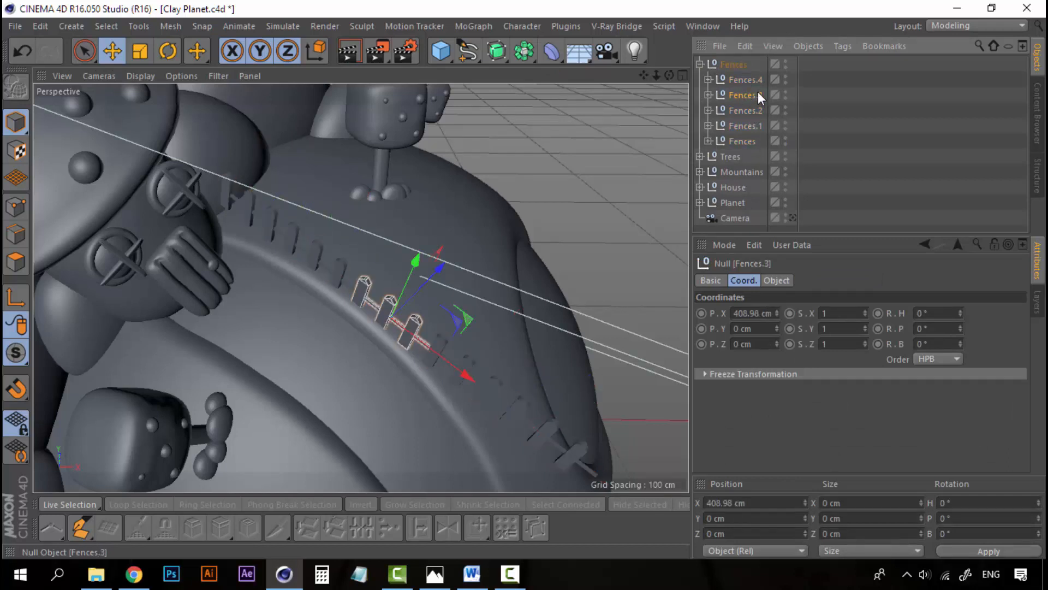
click(758, 79)
Step: Rotate the segment nearest the house to about -15.4° bank and move it to about X -805 cm, Y -35 cm
click(745, 141)
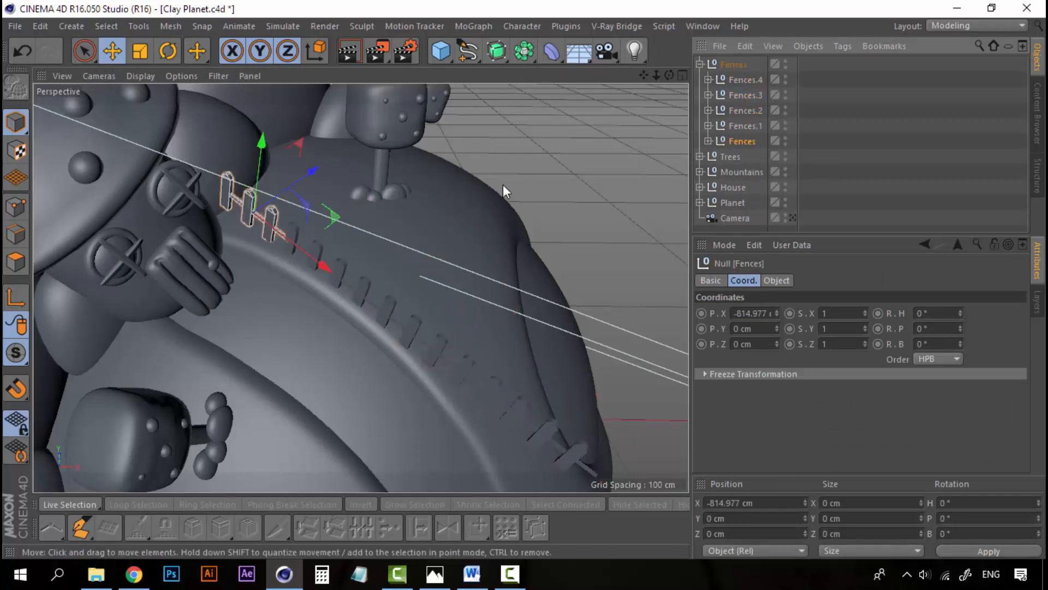
key(r)
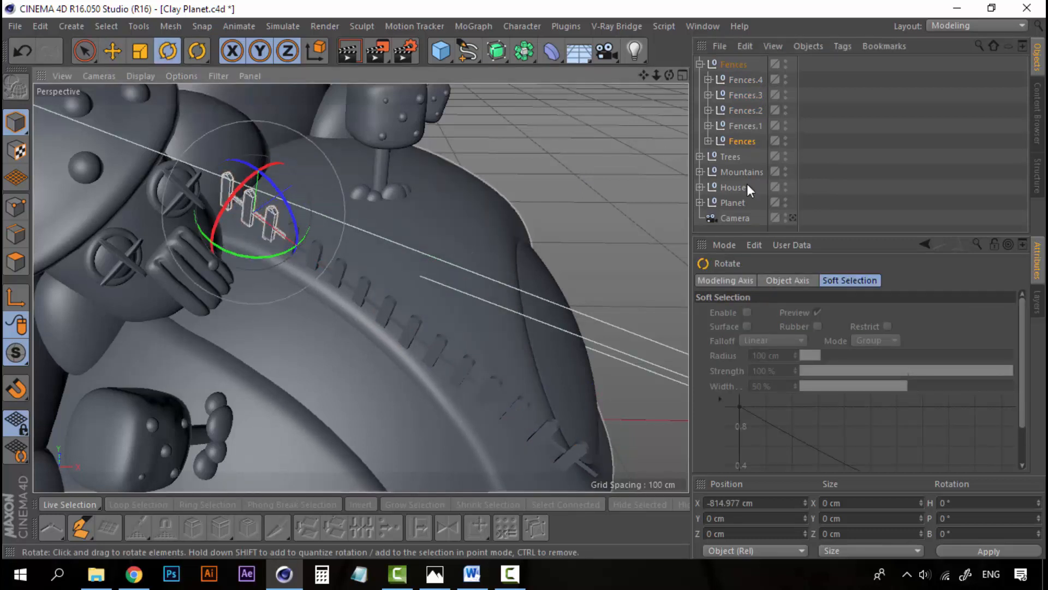
click(744, 140)
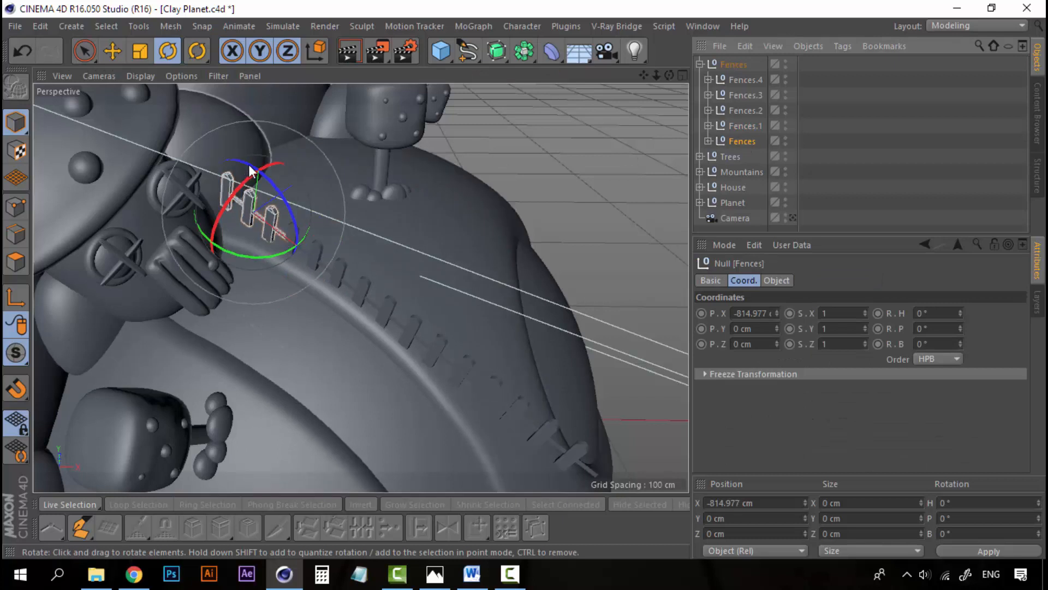
drag(247, 169, 243, 139)
key(e)
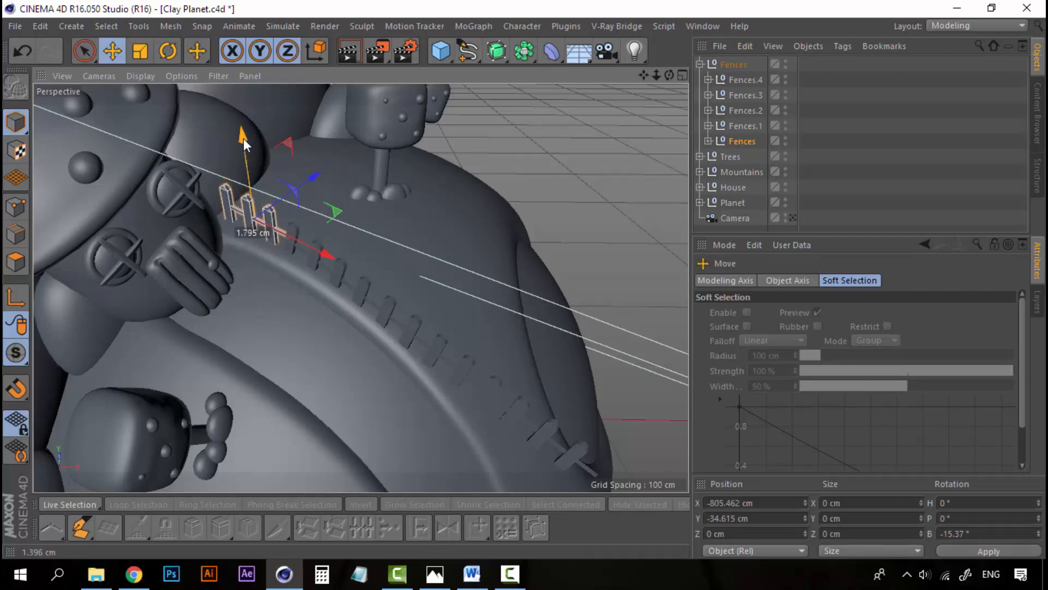
drag(243, 138, 243, 138)
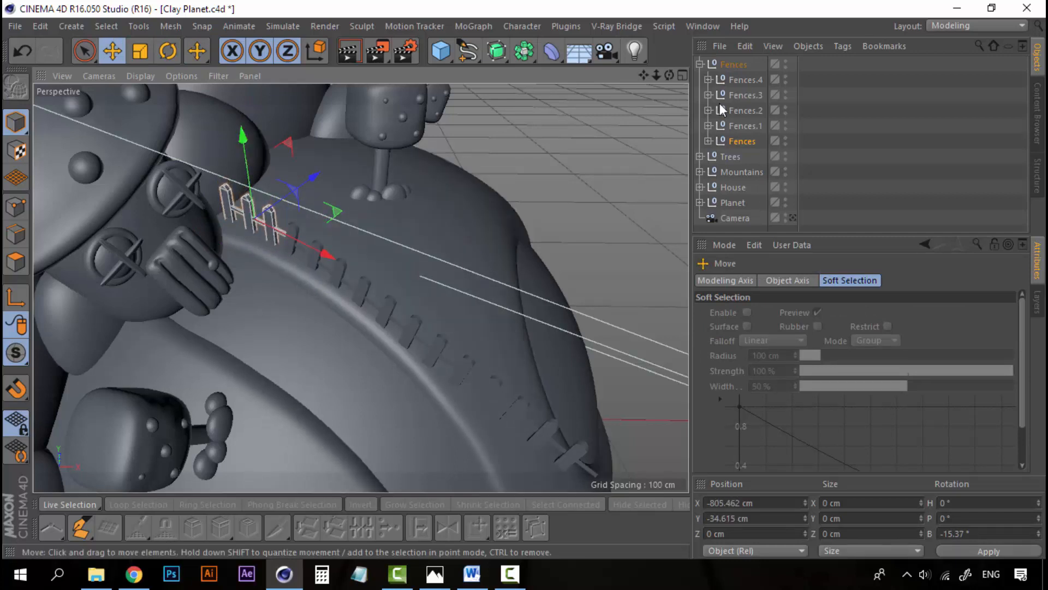
Step: Rotate the segment Fences.1 to about -3.2° bank and raise it to about Y 27 cm
click(741, 125)
key(r)
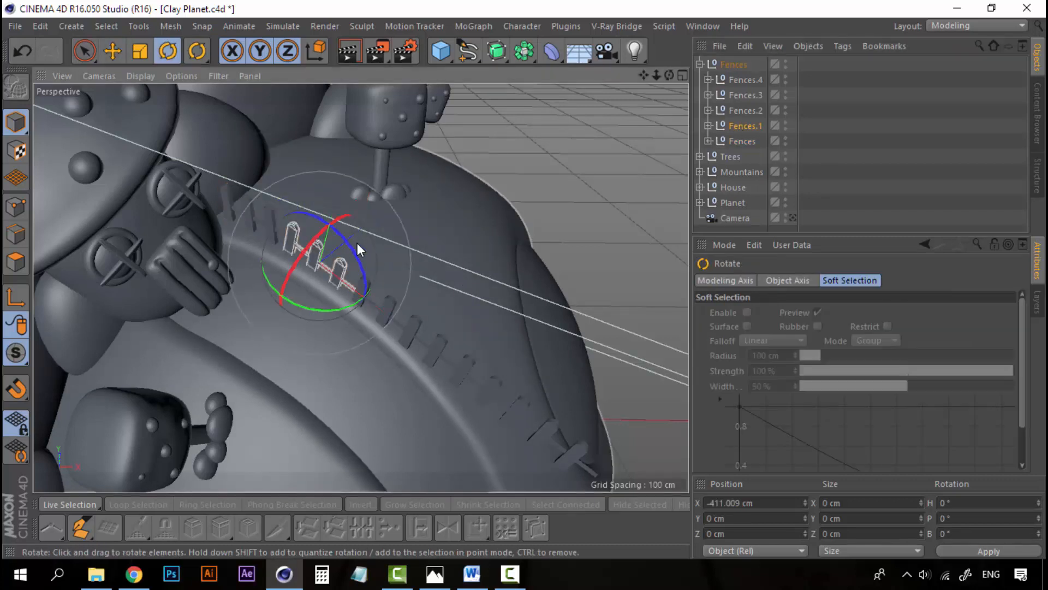
drag(355, 249, 347, 245)
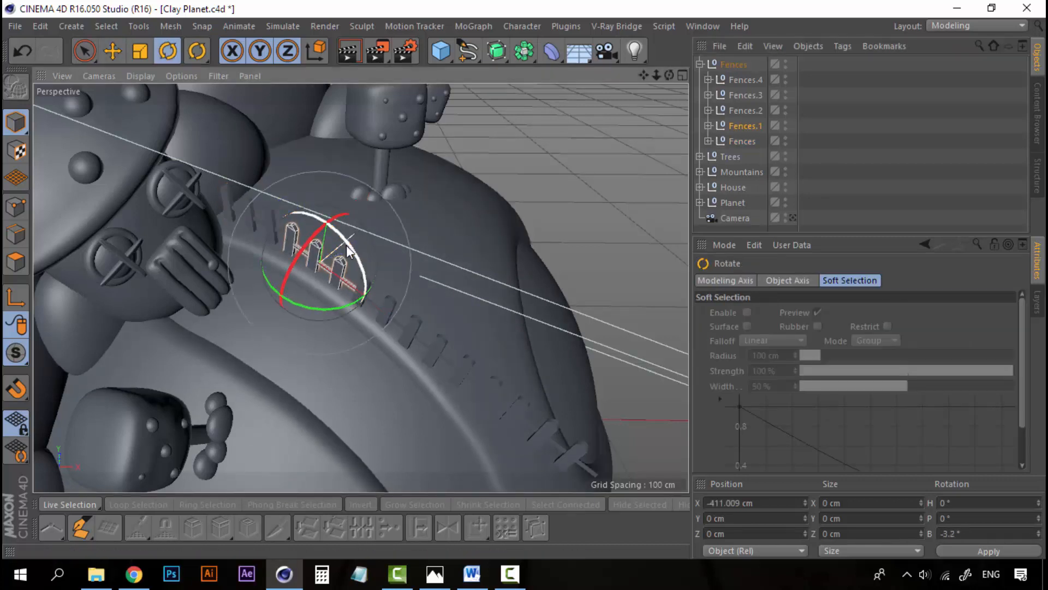
key(e)
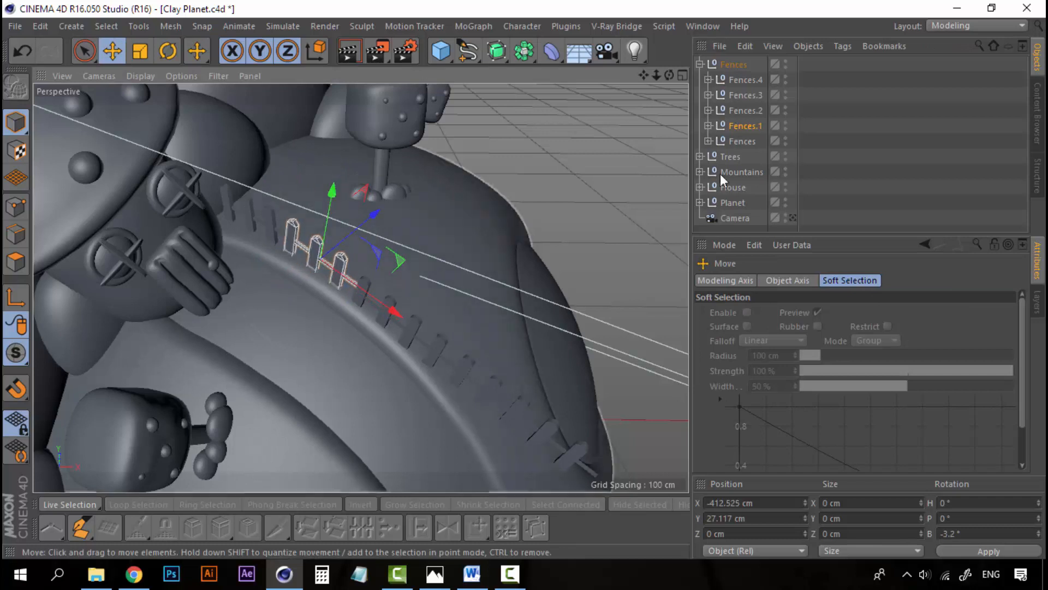
Step: Raise the middle segment Fences.2 slightly, and rotate and move Fences.3 to follow the planet's curve
click(732, 112)
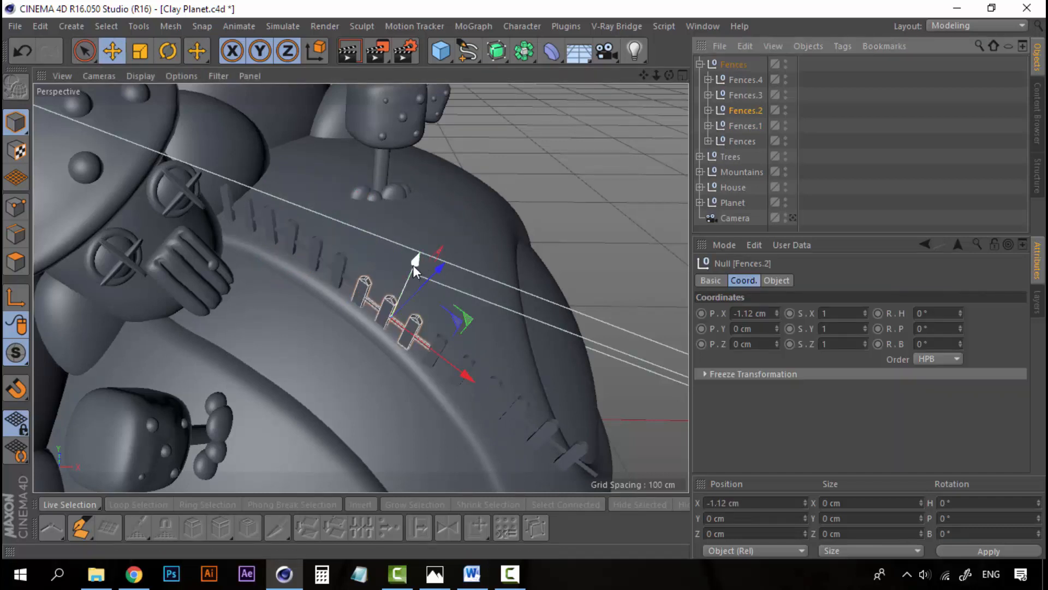
drag(417, 263, 417, 256)
click(744, 95)
key(r)
key(e)
drag(483, 343, 506, 353)
key(r)
Step: Rotate the end segment Fences.4 to about 26.3° bank and lower it onto the planet's surface
click(745, 80)
key(e)
key(r)
drag(571, 406, 583, 464)
key(e)
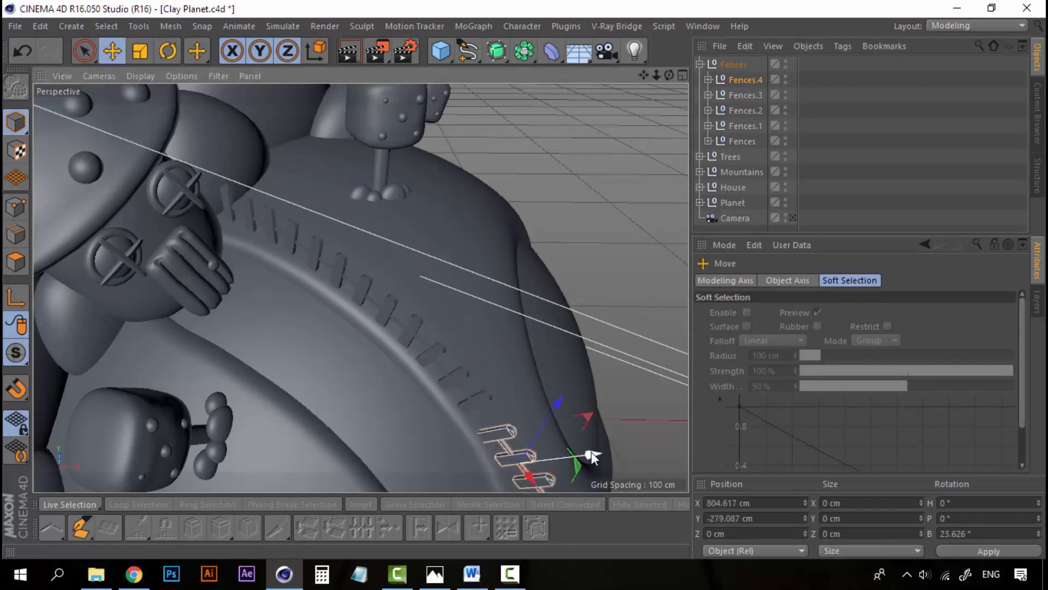
key(r)
key(e)
Step: Duplicate the end segment Fences.4, move the copy farther down the path, and nest it inside the Fences group
click(792, 218)
key(ctrl+c)
key(ctrl+v)
drag(378, 476, 404, 540)
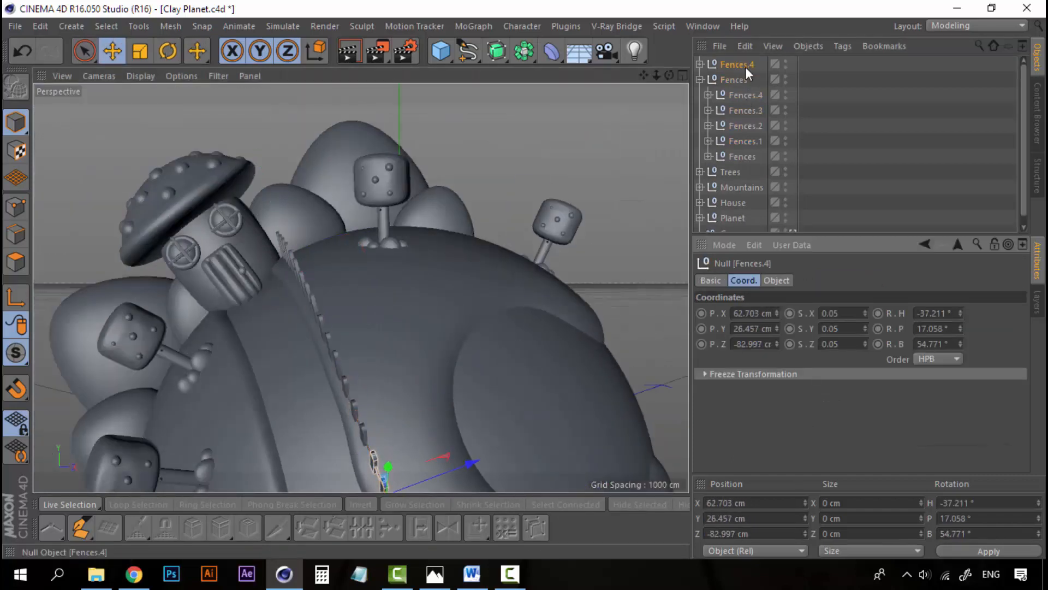
drag(744, 64, 734, 79)
Step: Collapse the Fences group, nudge the whole fence slightly along its upward axis, and deselect it
click(701, 64)
click(733, 64)
drag(289, 212, 292, 223)
click(732, 182)
Step: Shift the original Fences.4 segment to about X 758 cm, Y -248 cm and fine-tune the rotation at the fence's lower end
click(792, 141)
alt+drag(318, 414, 509, 345)
click(701, 64)
click(745, 80)
drag(591, 299, 601, 306)
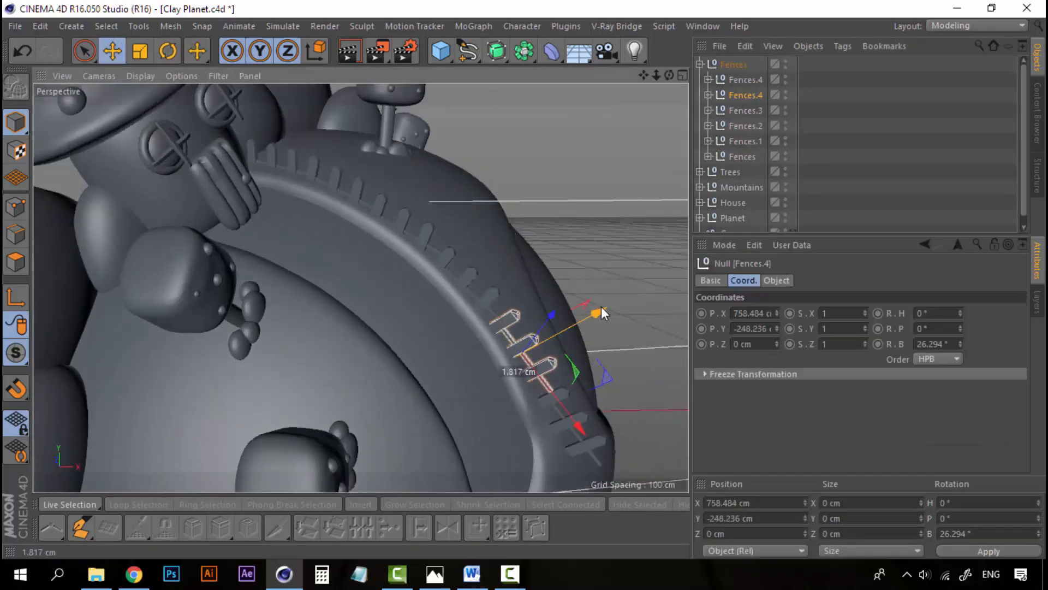
key(r)
drag(611, 389, 617, 395)
Step: Move the whole fence to about X 23.4, Y 69.9, Z -69.9 cm, return to the scene camera, and collapse the group
click(733, 65)
drag(433, 150, 435, 145)
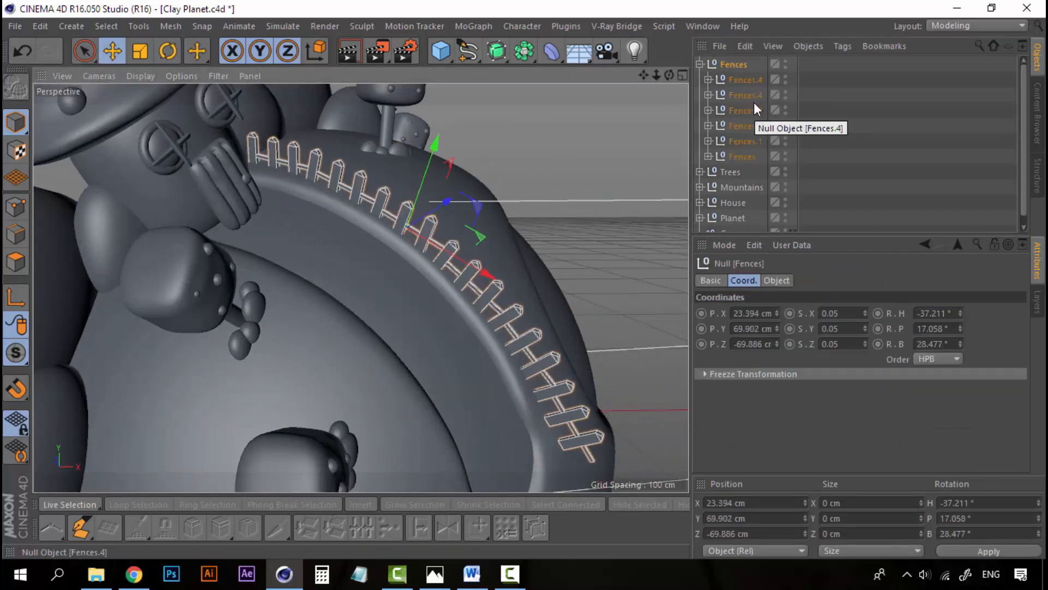
click(754, 101)
click(735, 65)
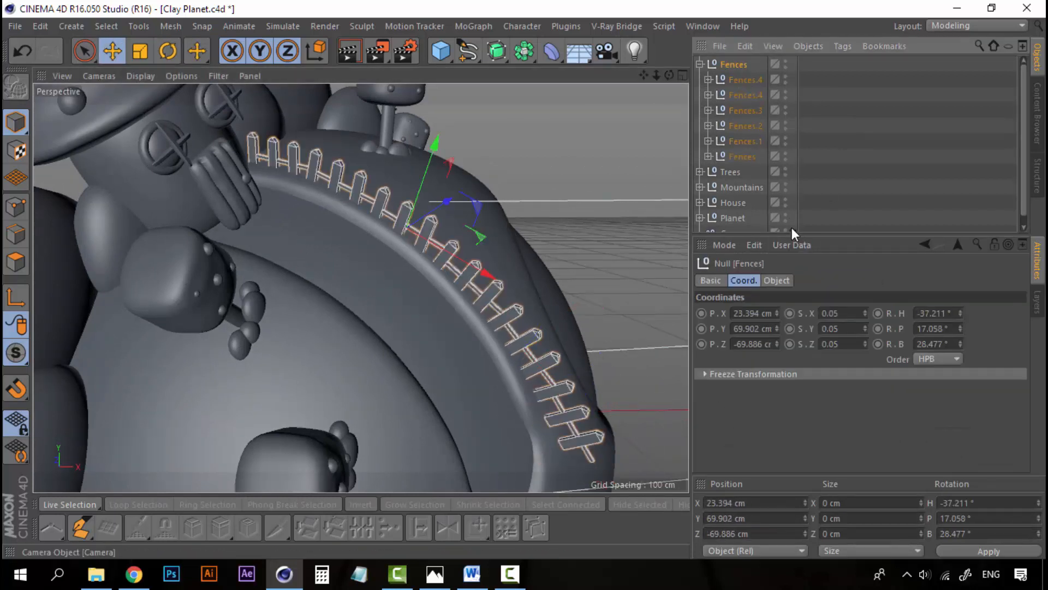
click(792, 227)
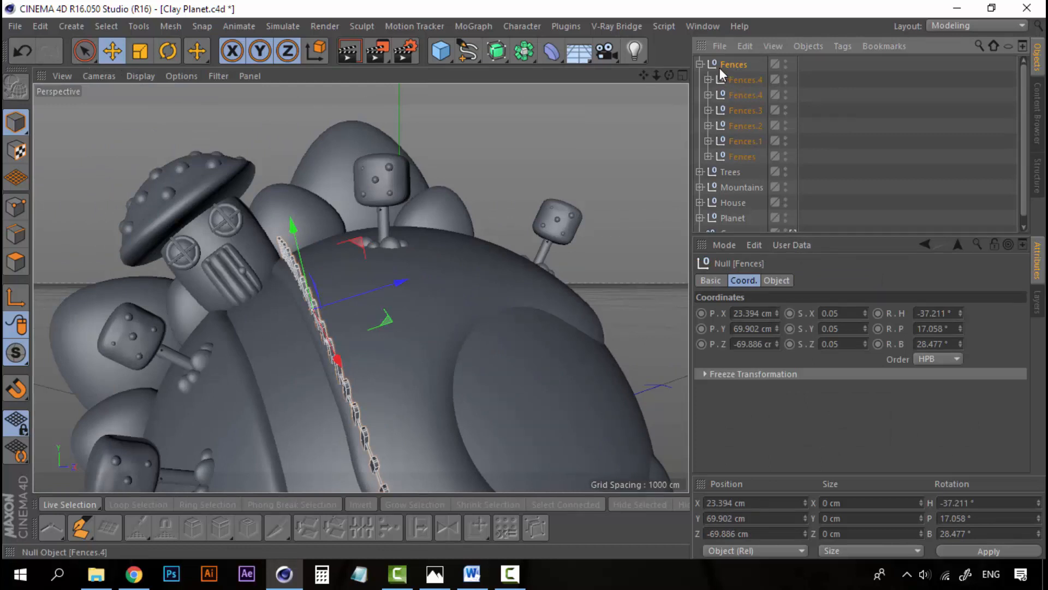
click(701, 65)
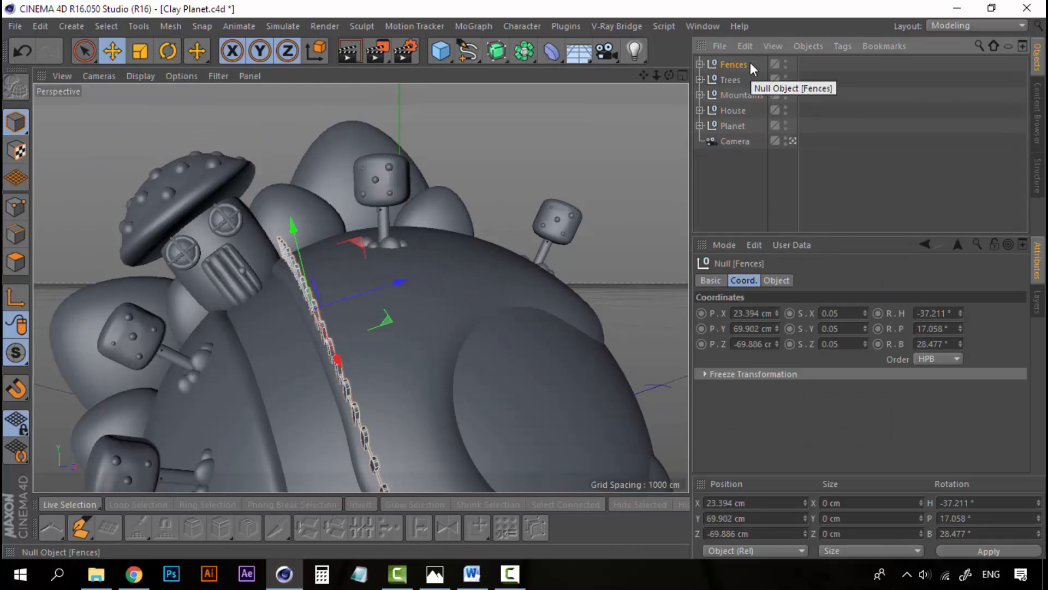
Step: Duplicate the Fences group and move the copy across the path to about X 1.8, Y 49.4, Z -87.9 cm, checking it through the camera
key(ctrl+c)
key(ctrl+v)
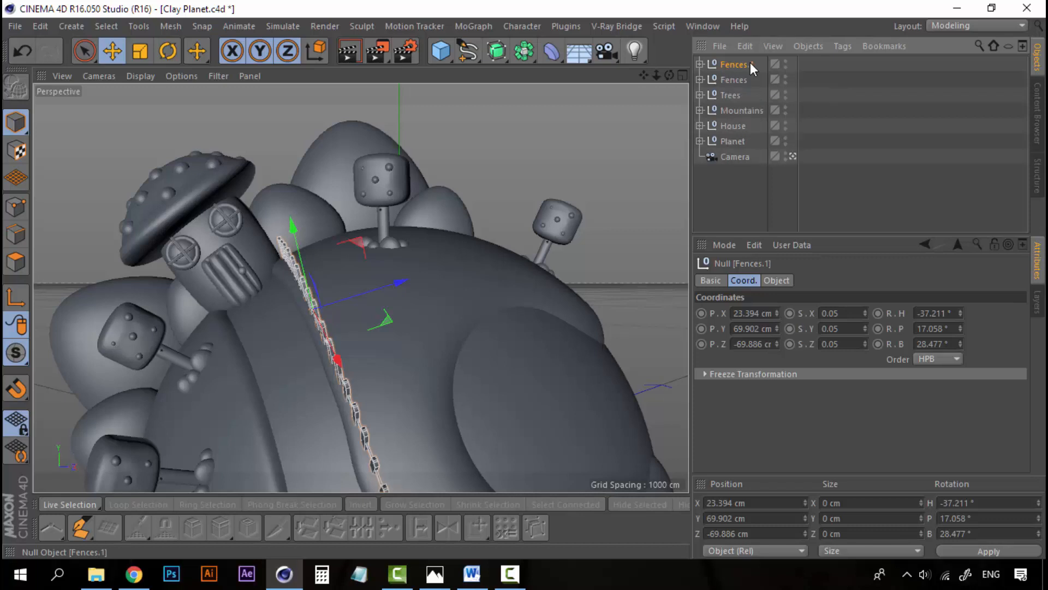
drag(397, 284, 300, 315)
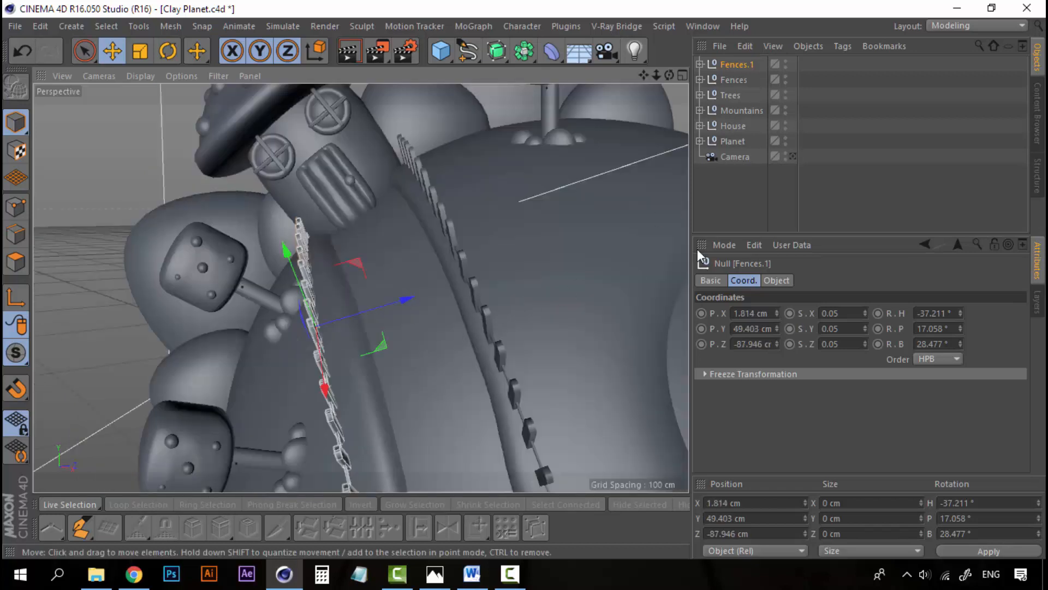
click(791, 156)
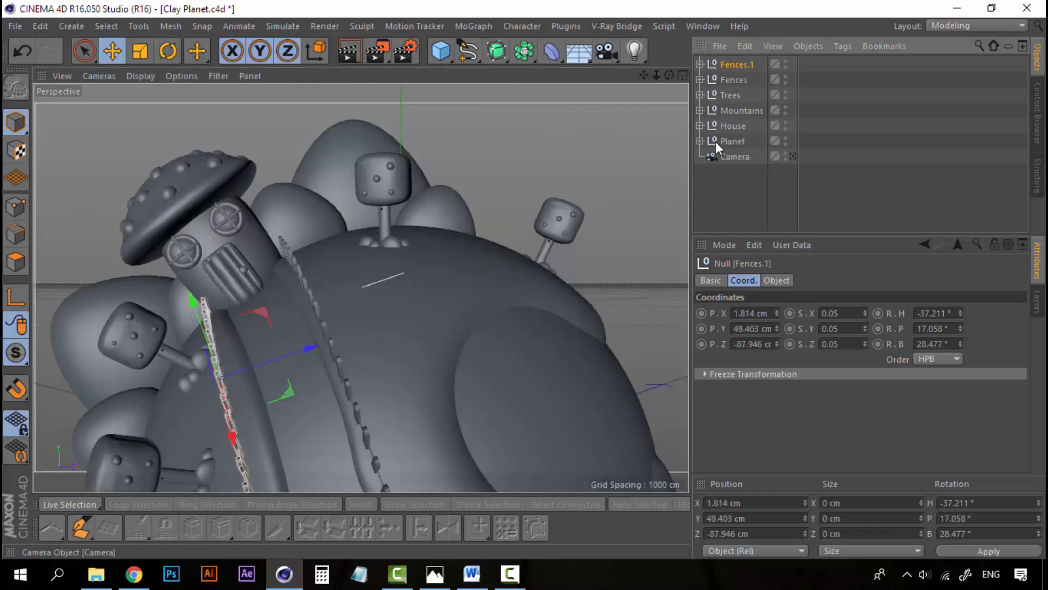
Step: Rotate the duplicated fence to about H -41°, P 24°, B 30° to lean with the planet's slope, and deselect it
key(r)
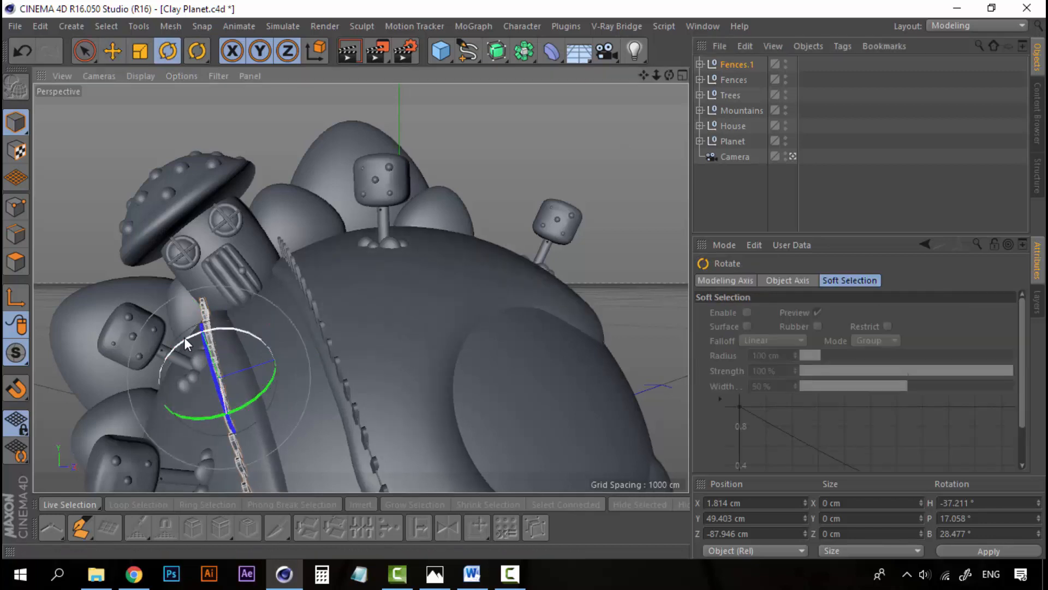
drag(185, 340, 172, 342)
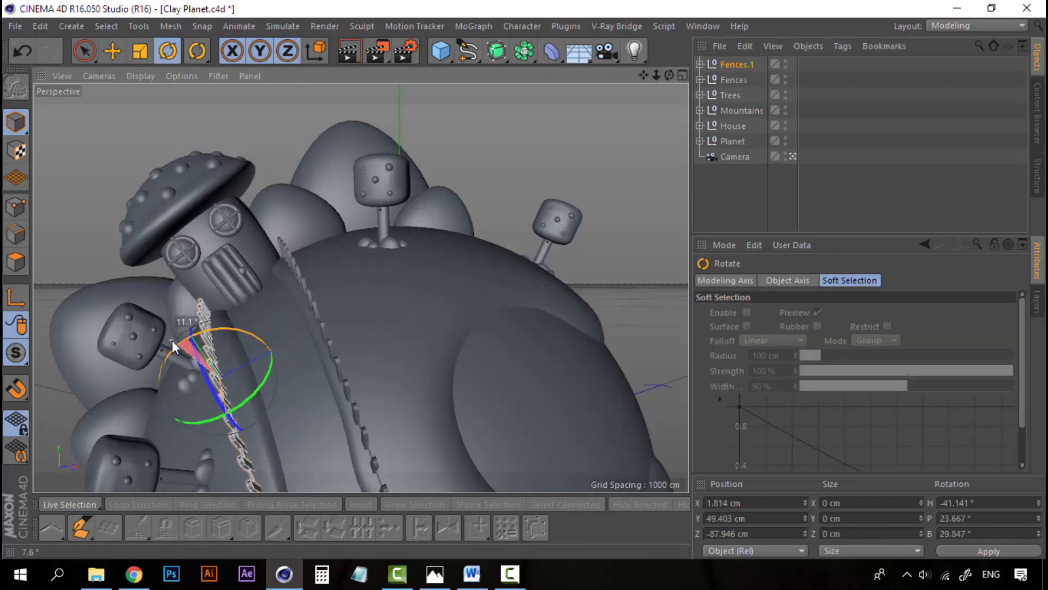
key(e)
click(723, 192)
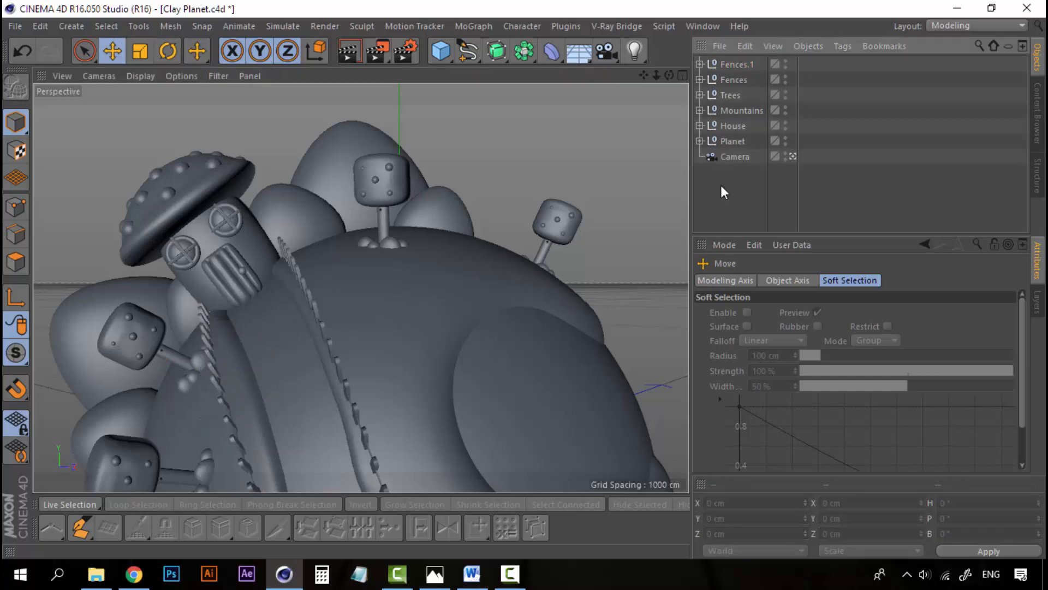